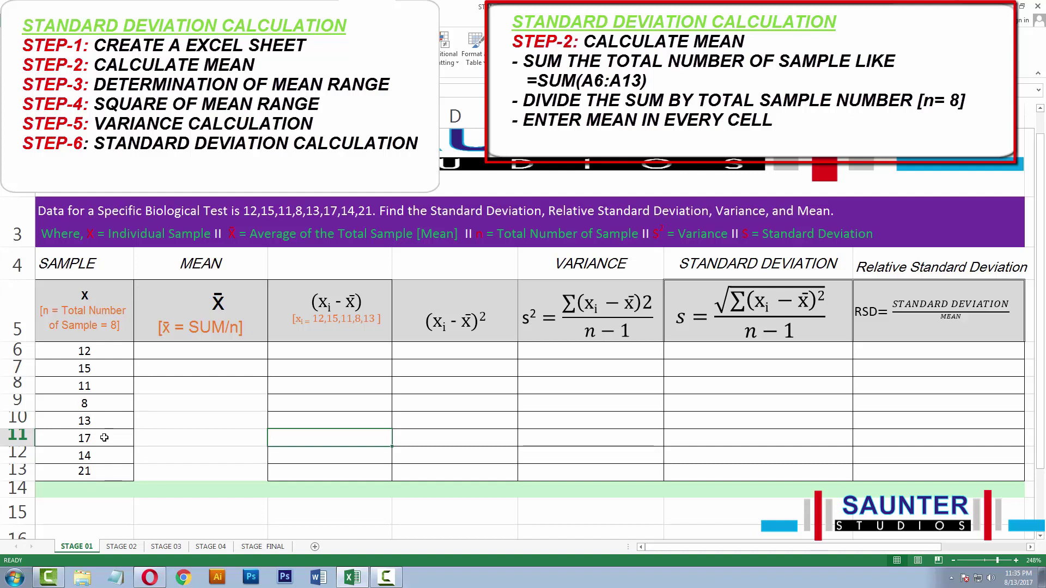
# Step: Enter =SUM(A6:A13) in A14 to total the eight sample values as 111
pyautogui.click(105, 495)
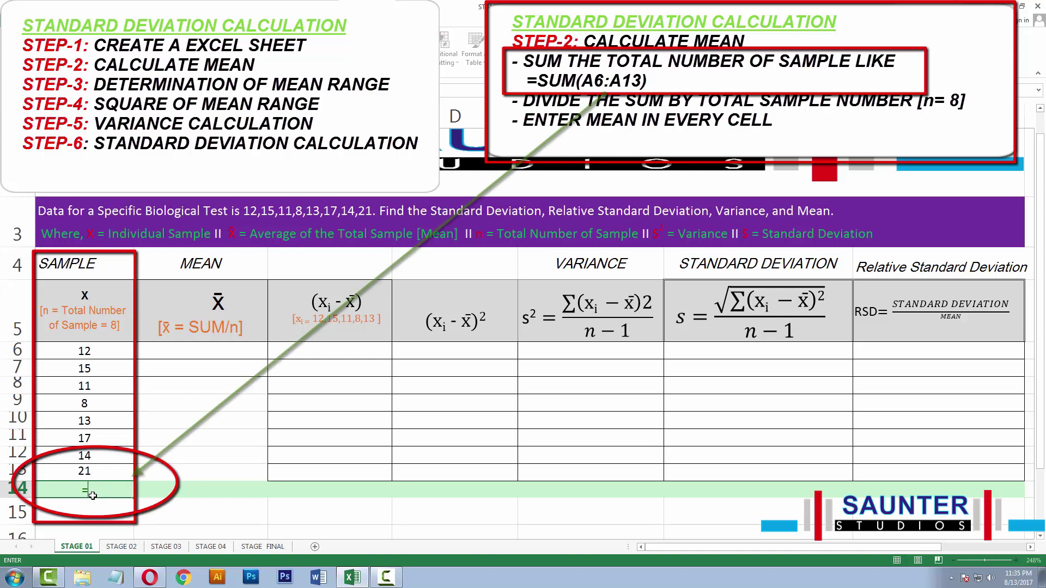
pyautogui.write('=SUM')
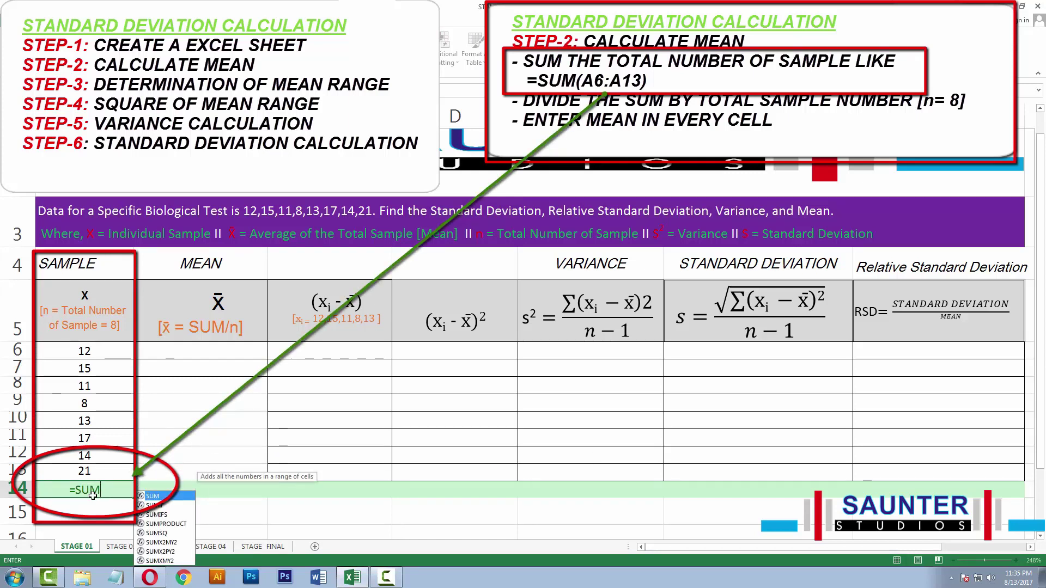
pyautogui.write('(A')
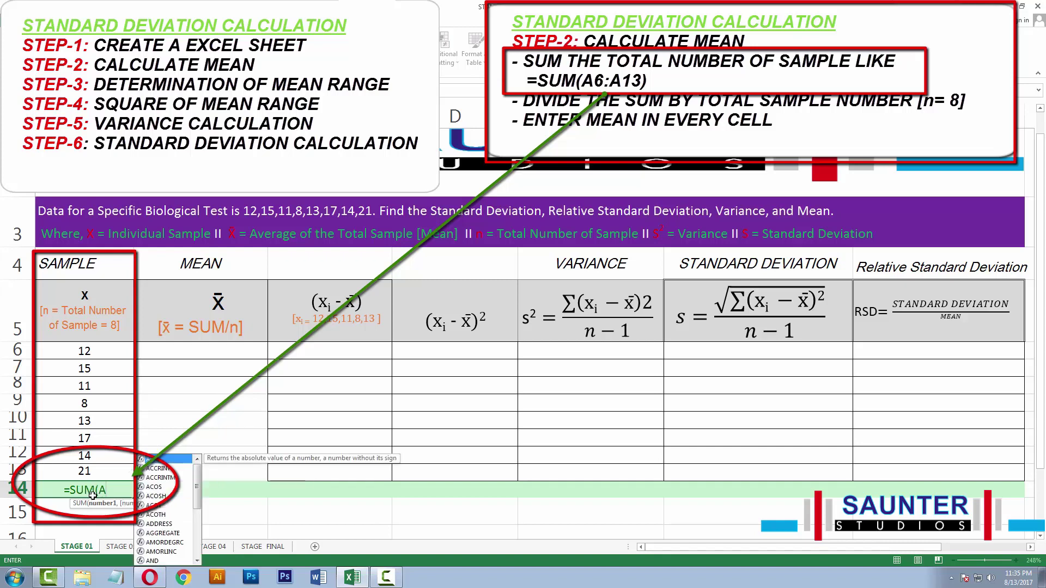
pyautogui.write('6:')
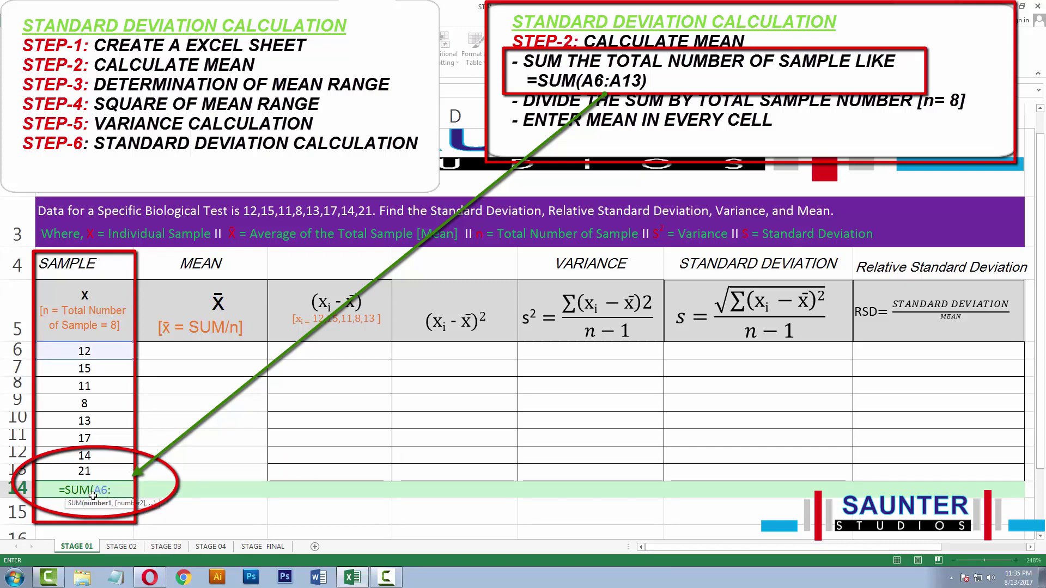
pyautogui.write('A')
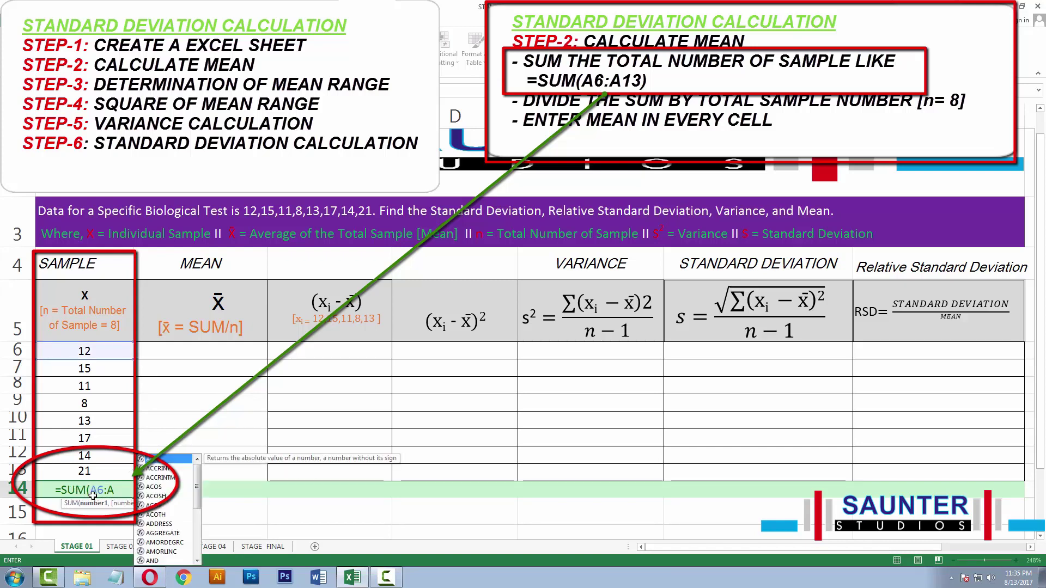
pyautogui.write('1')
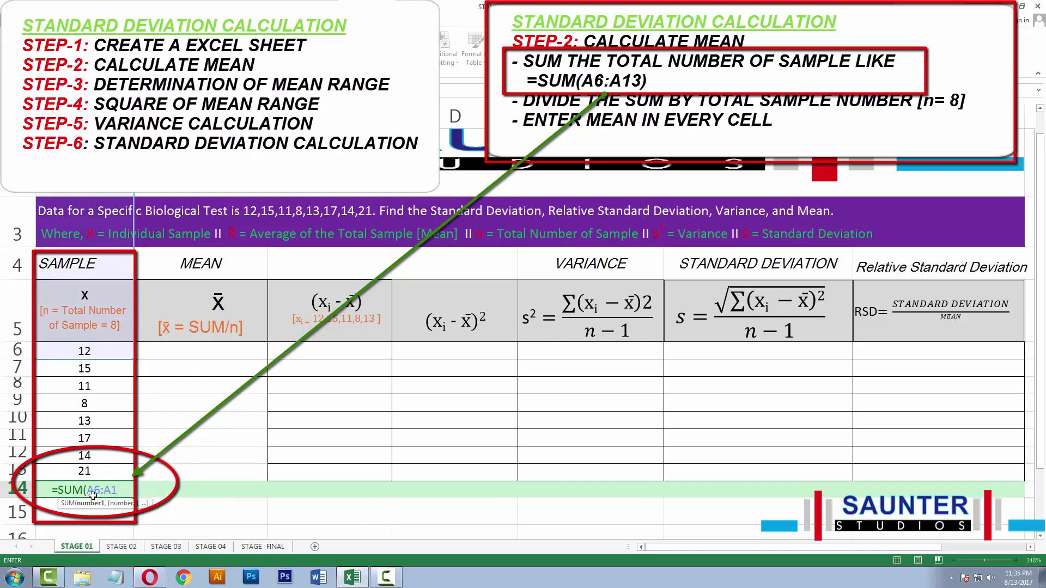
pyautogui.write('3)')
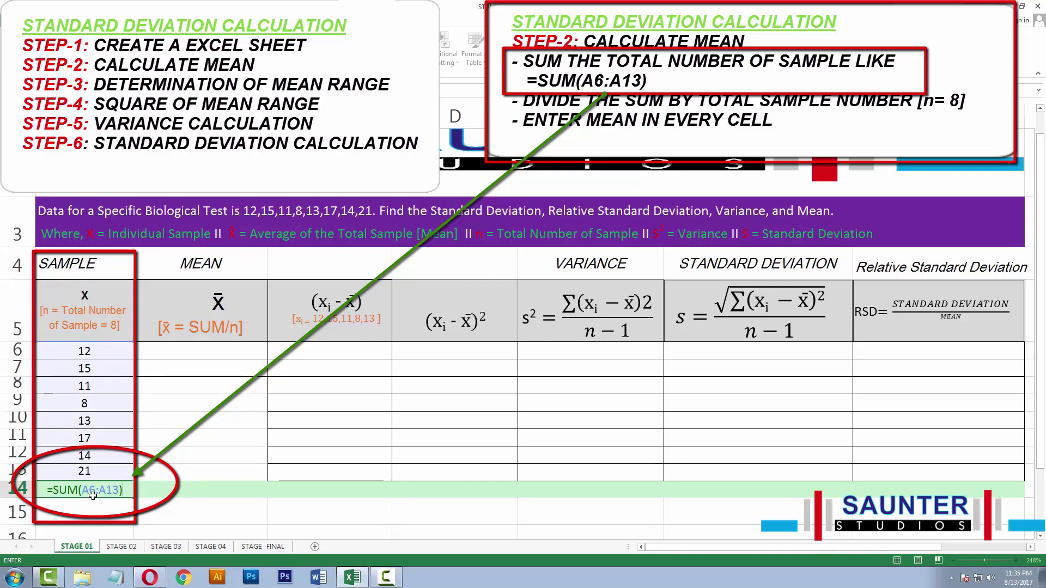
pyautogui.press('Return')
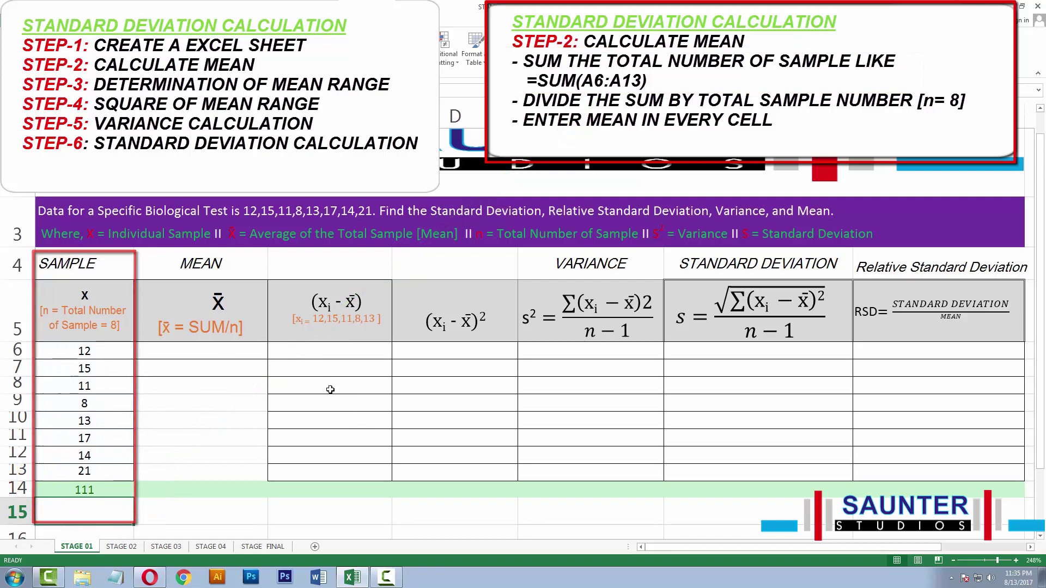
# Step: Enter =A14/8 in B6 to get the mean of 13.875
pyautogui.click(220, 357)
pyautogui.write('=A')
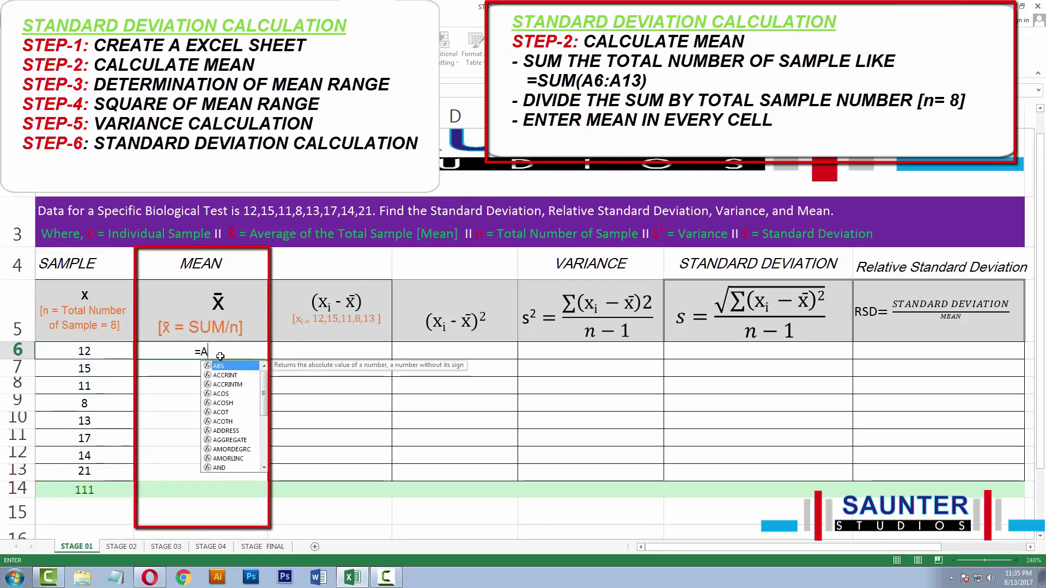
pyautogui.write('14')
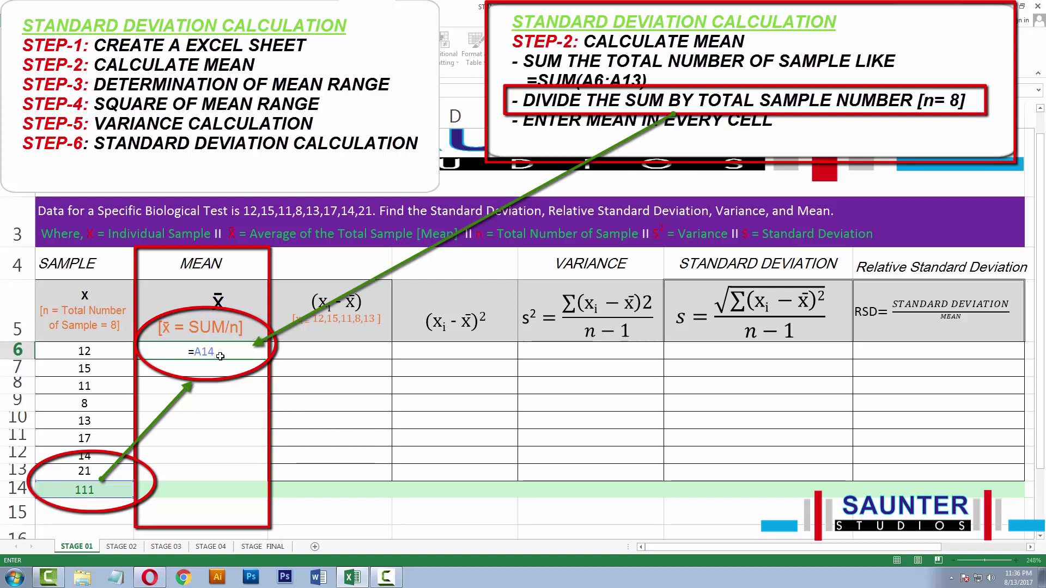
pyautogui.write('/')
pyautogui.write('8')
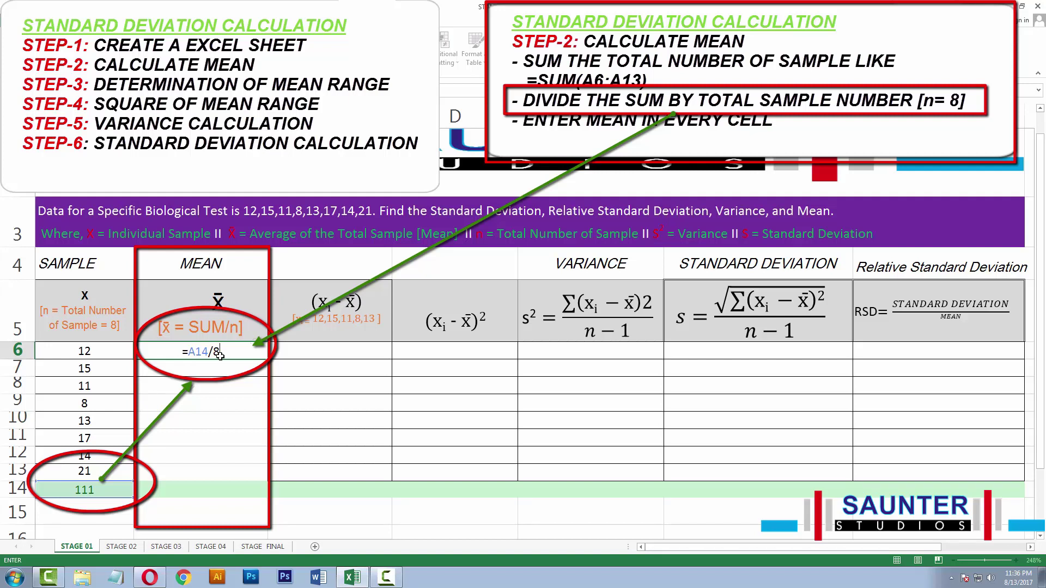
pyautogui.press('Return')
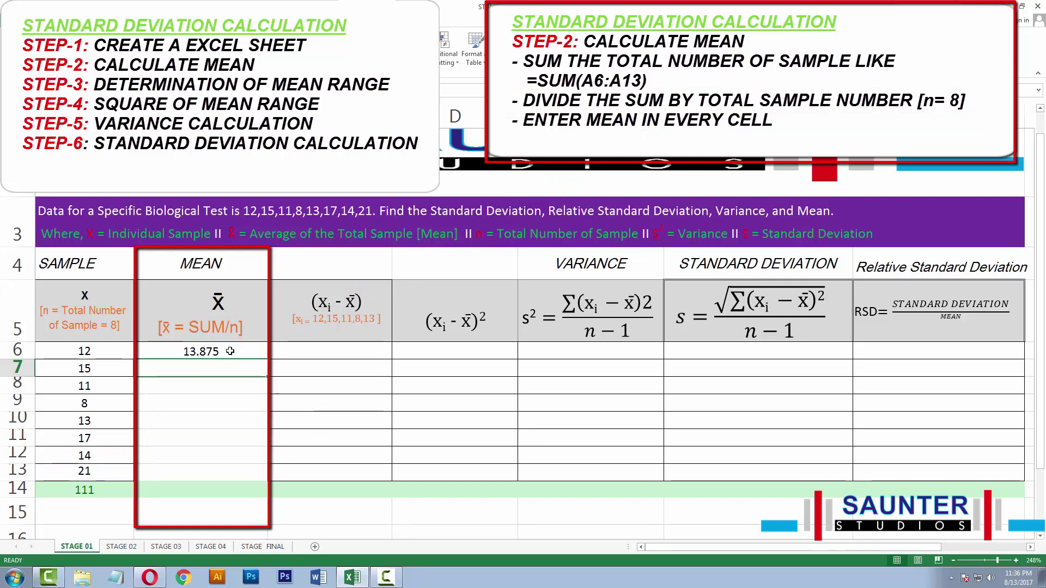
pyautogui.click(266, 351)
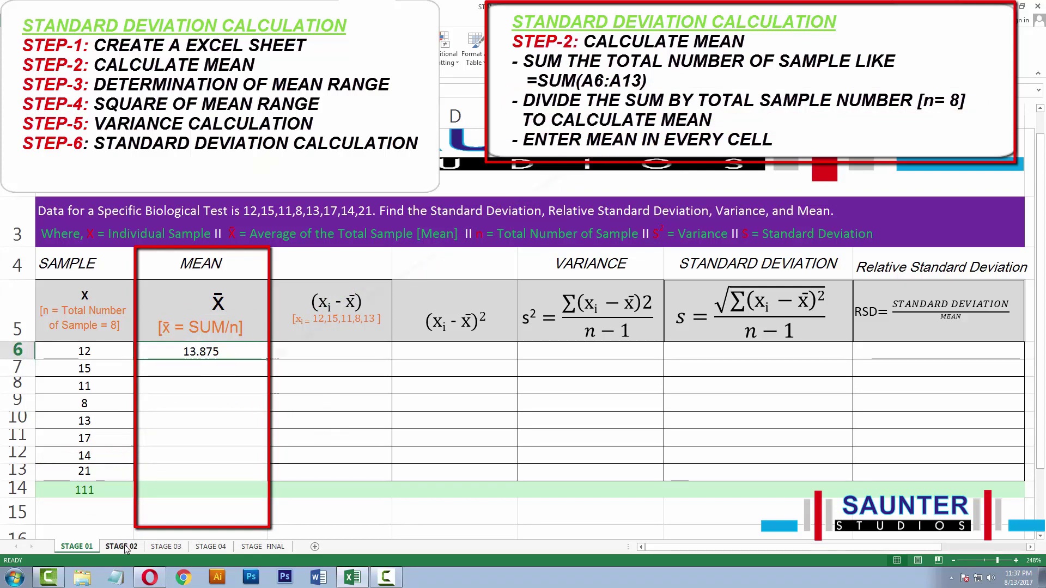
# Step: Switch to sheet STAGE 02 and review the MEAN values in B6:B13
pyautogui.click(121, 546)
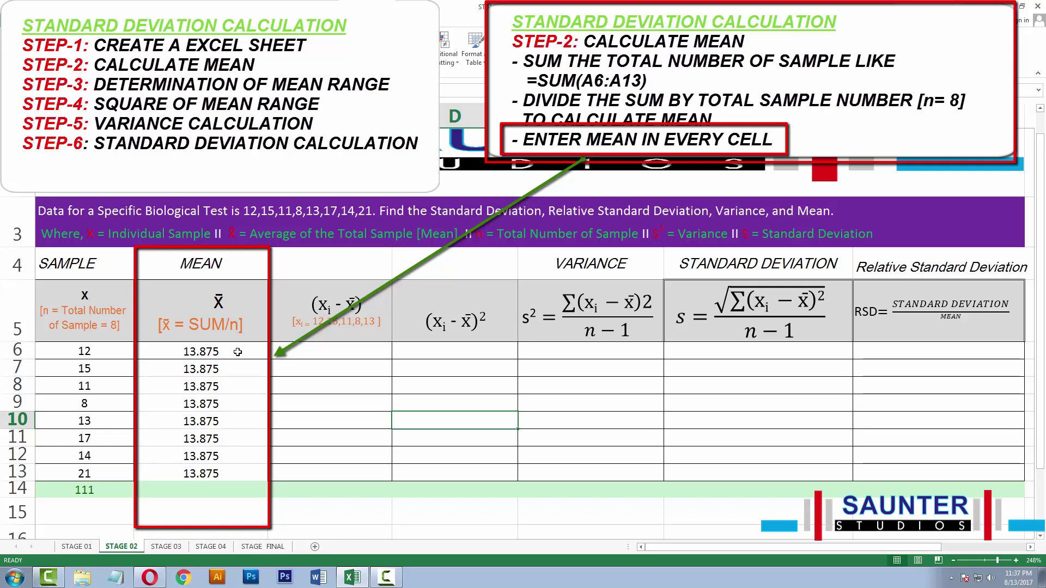
pyautogui.moveTo(241, 352); pyautogui.dragTo(239, 470)
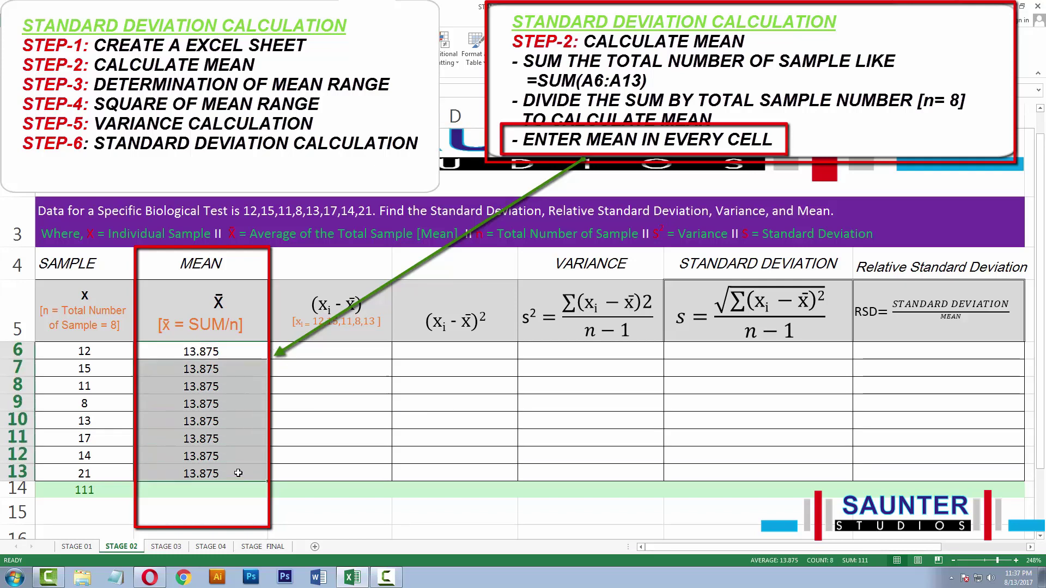
pyautogui.click(326, 368)
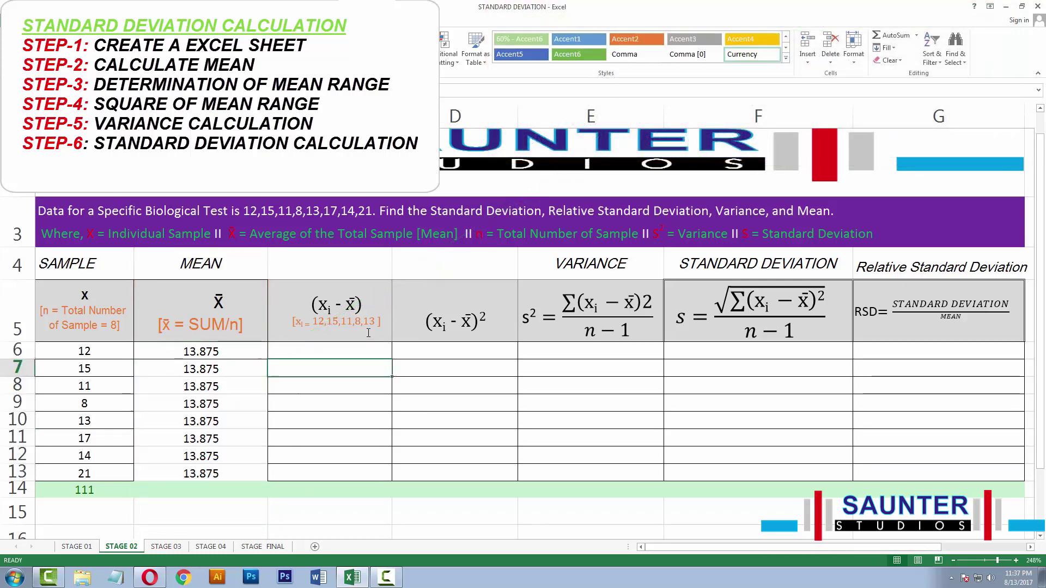
# Step: Enter deviation formulas =A6-B6, =A7-B7 through =A13-B13 down column C
pyautogui.click(386, 345)
pyautogui.write('=')
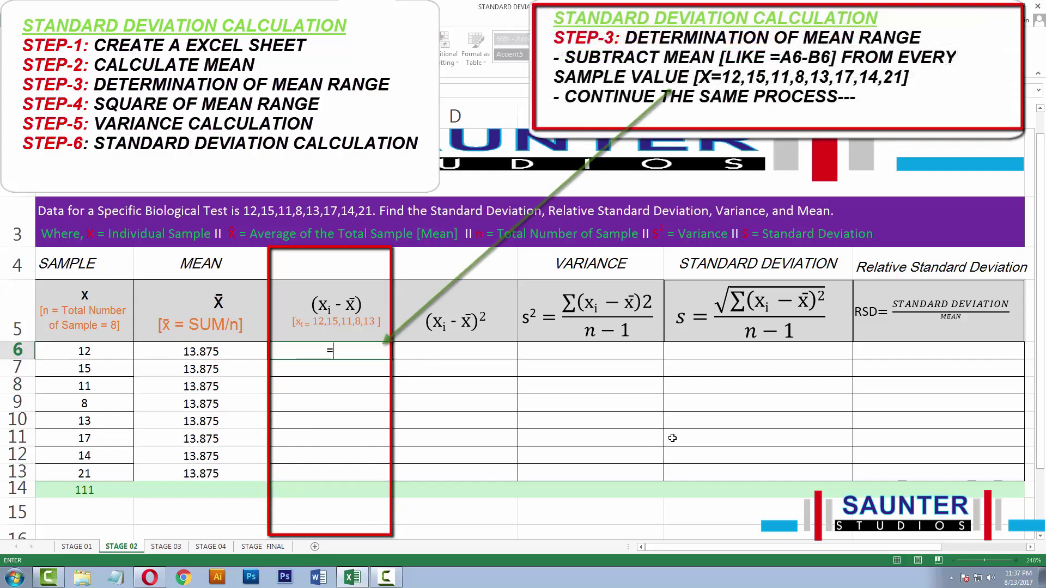
pyautogui.write('A6')
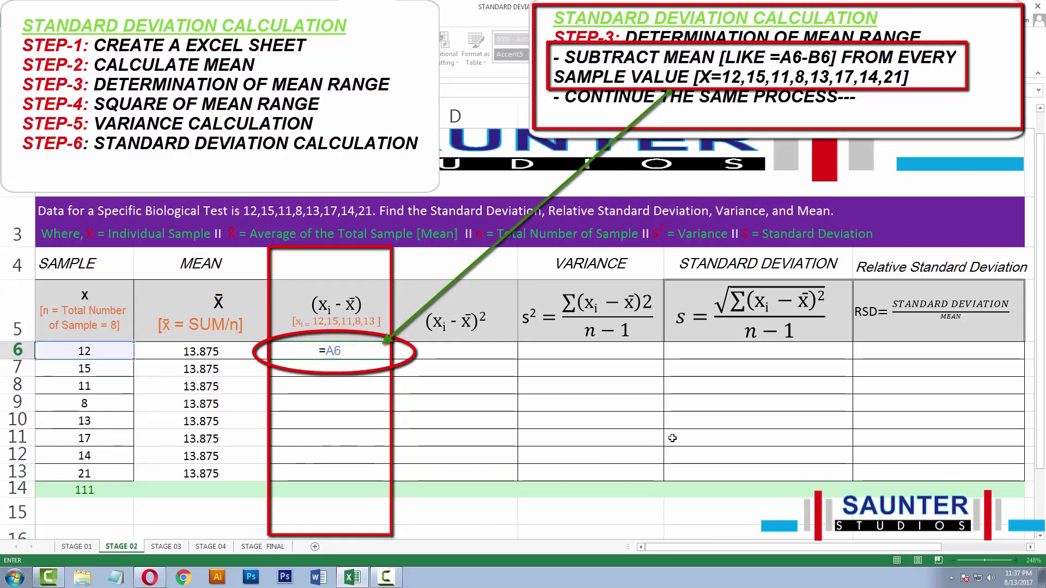
pyautogui.write('-B')
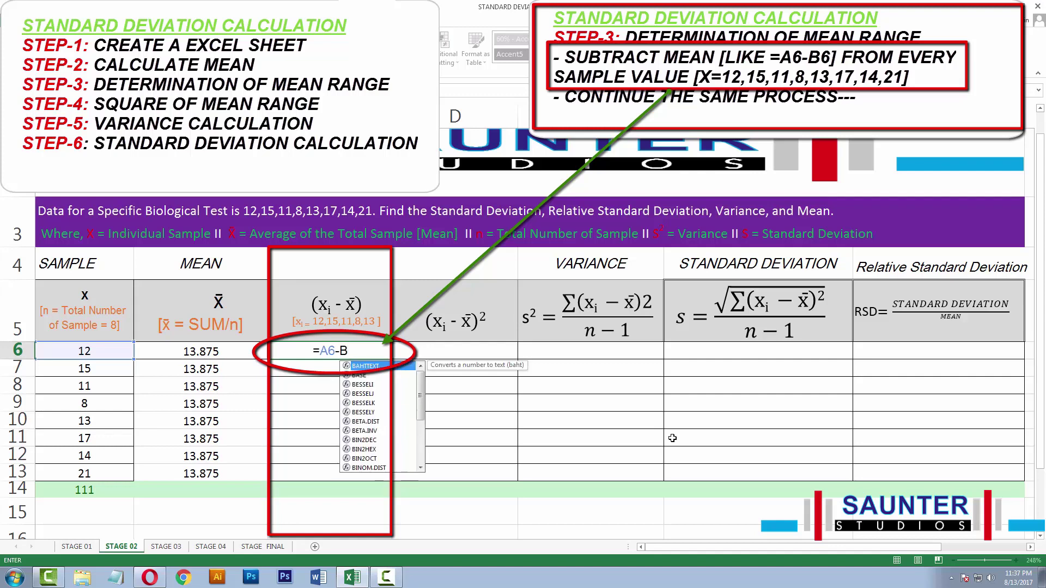
pyautogui.write('6')
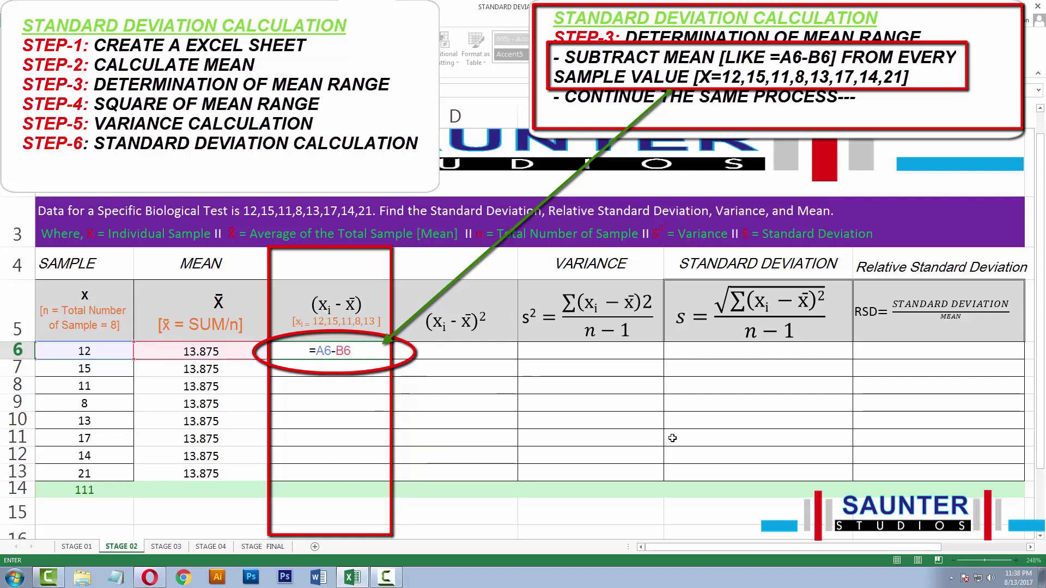
pyautogui.press('Return')
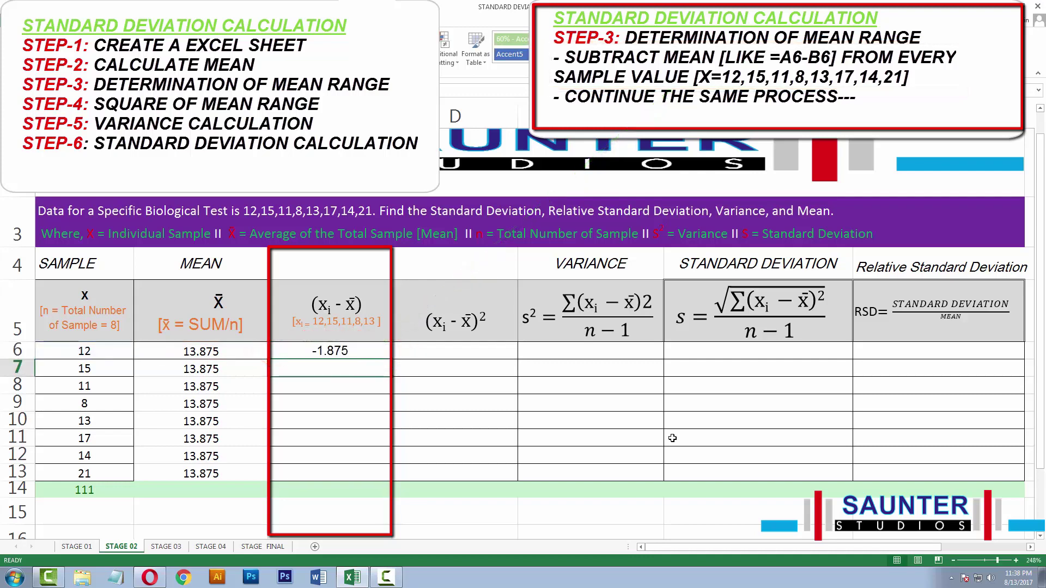
pyautogui.write('=')
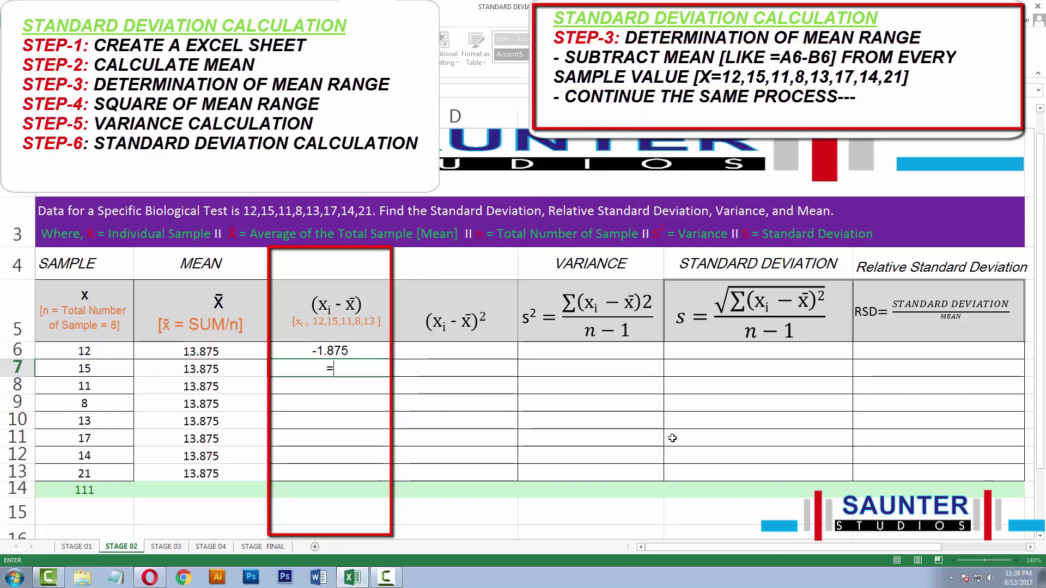
pyautogui.write('A7')
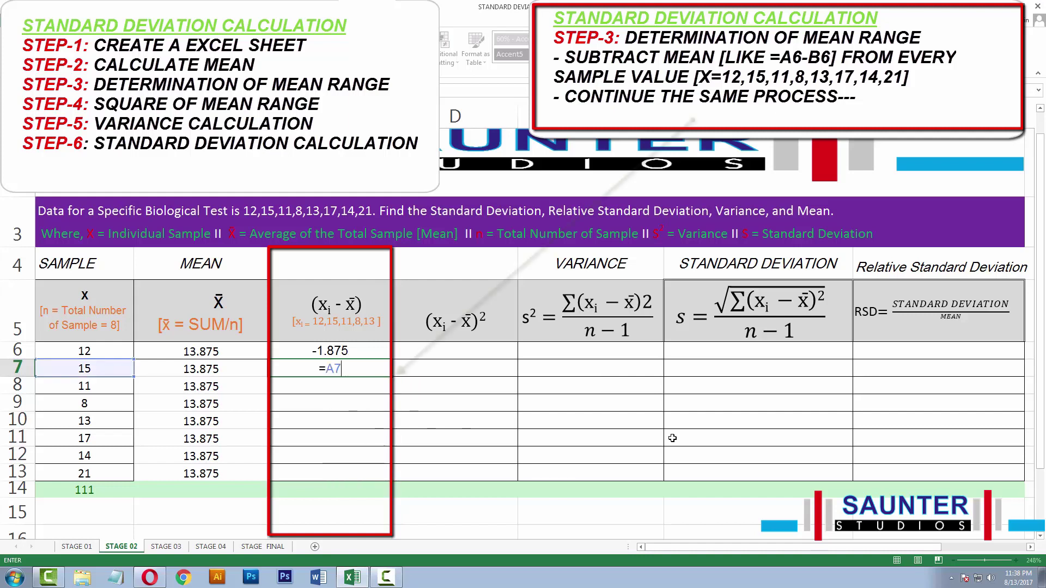
pyautogui.write('-')
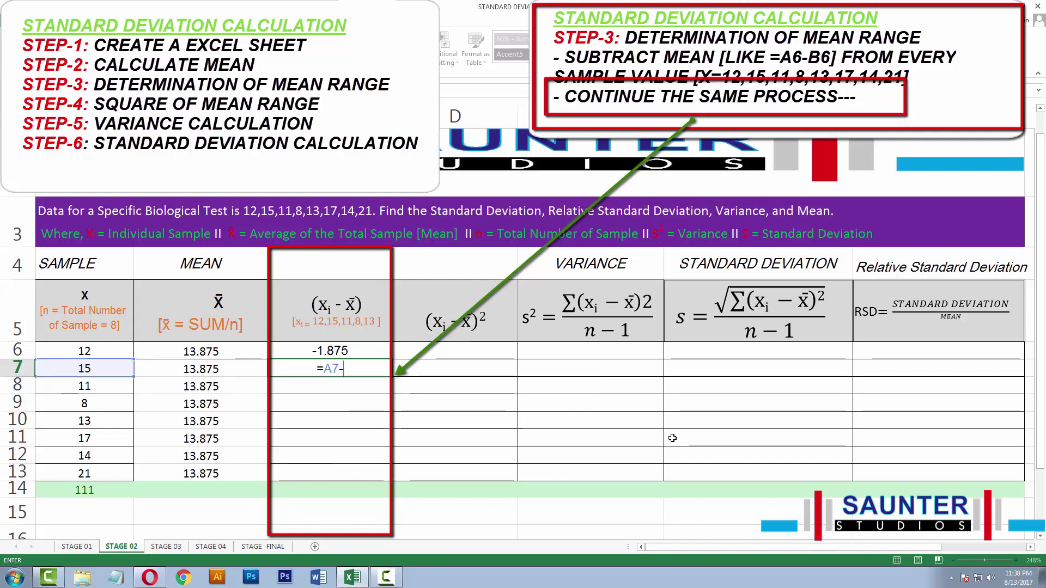
pyautogui.write('B7')
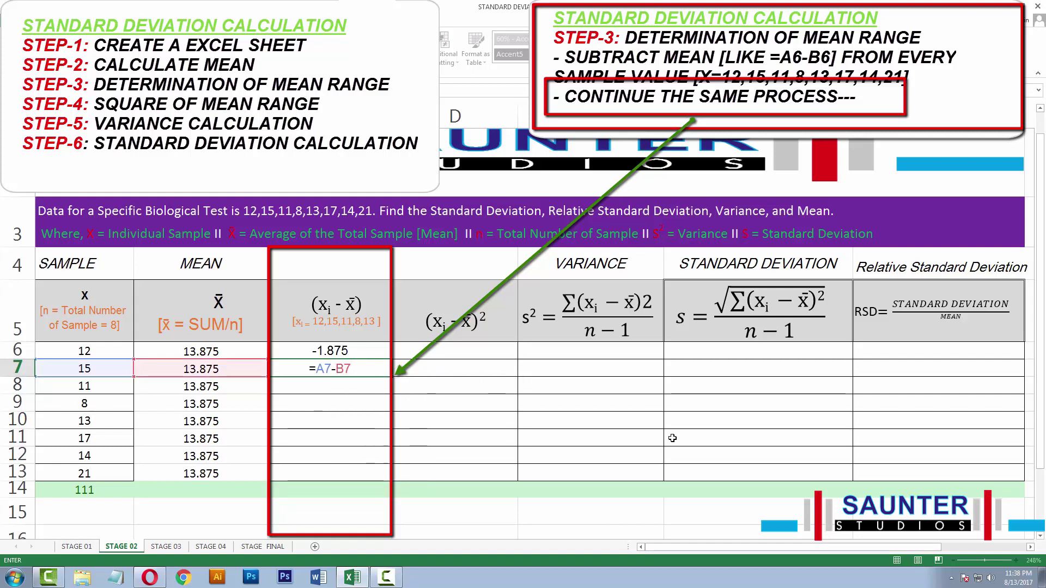
pyautogui.press('Return')
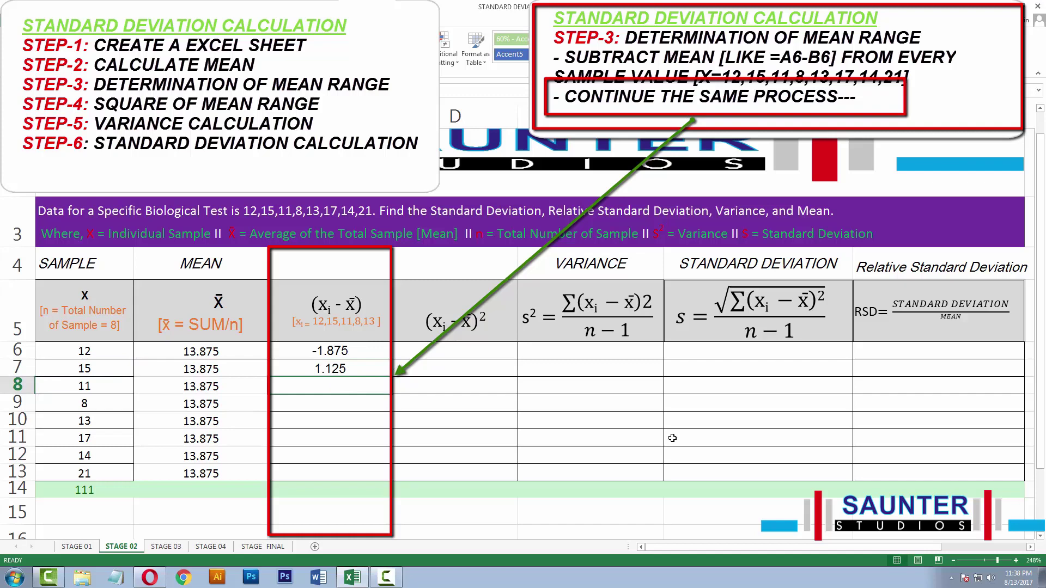
pyautogui.write('=')
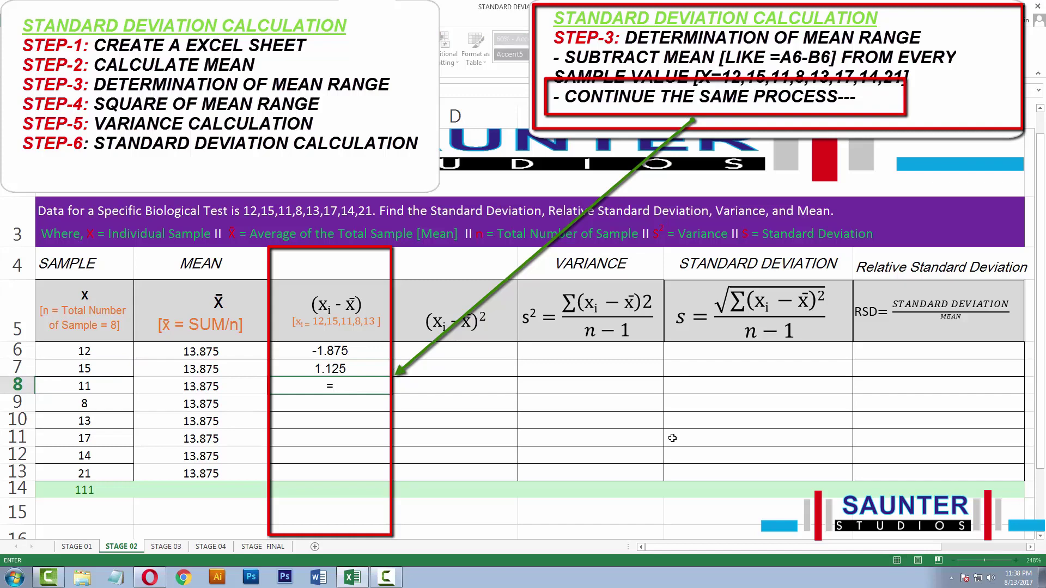
pyautogui.write('A')
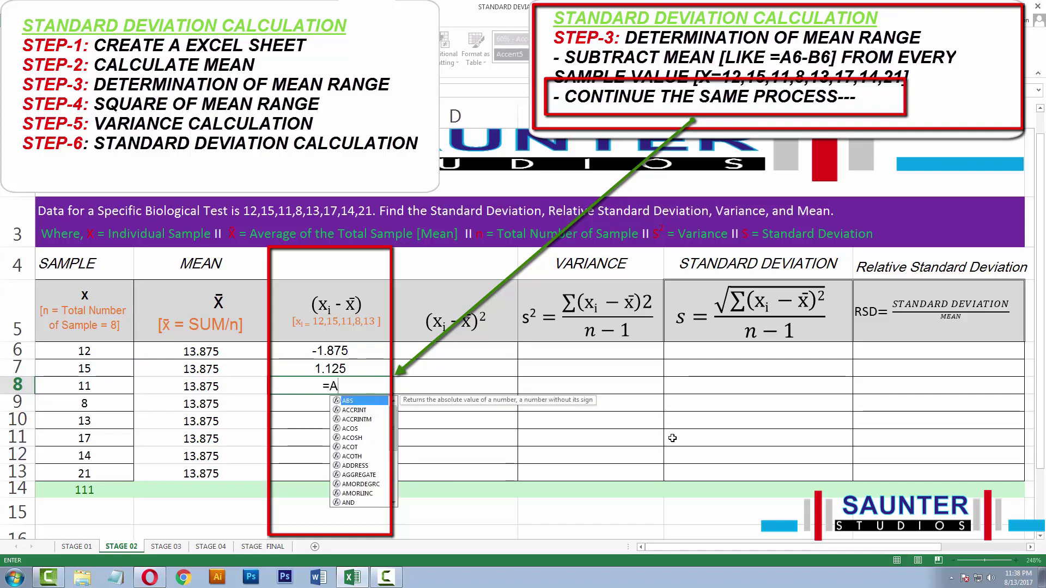
pyautogui.write('=')
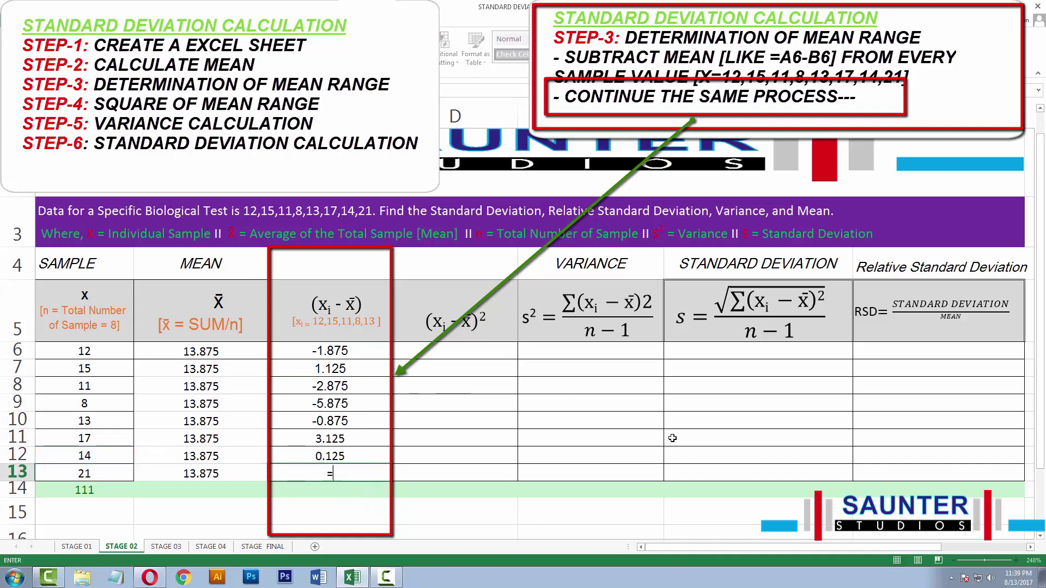
pyautogui.write('A1')
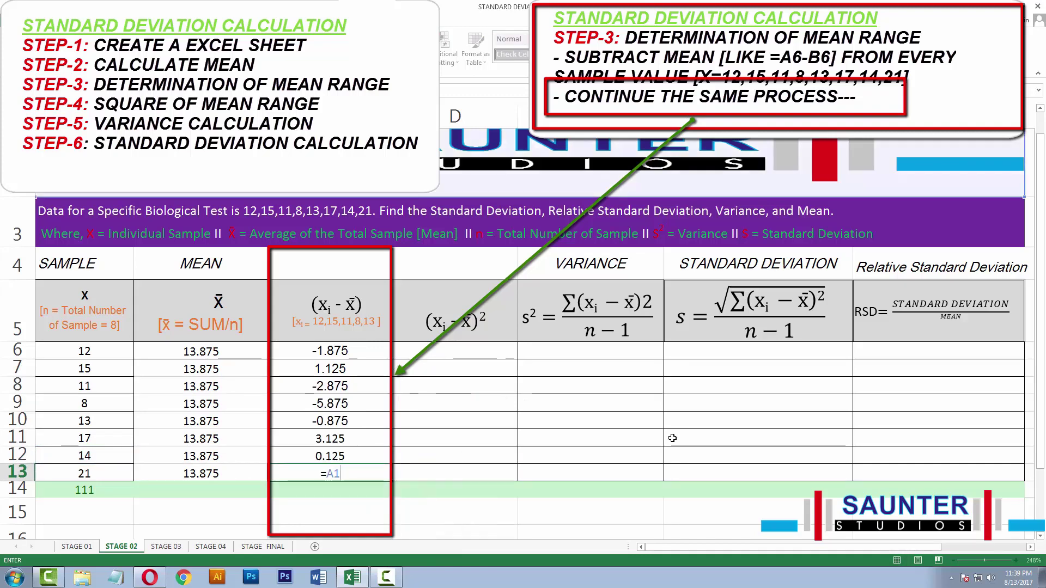
pyautogui.write('3')
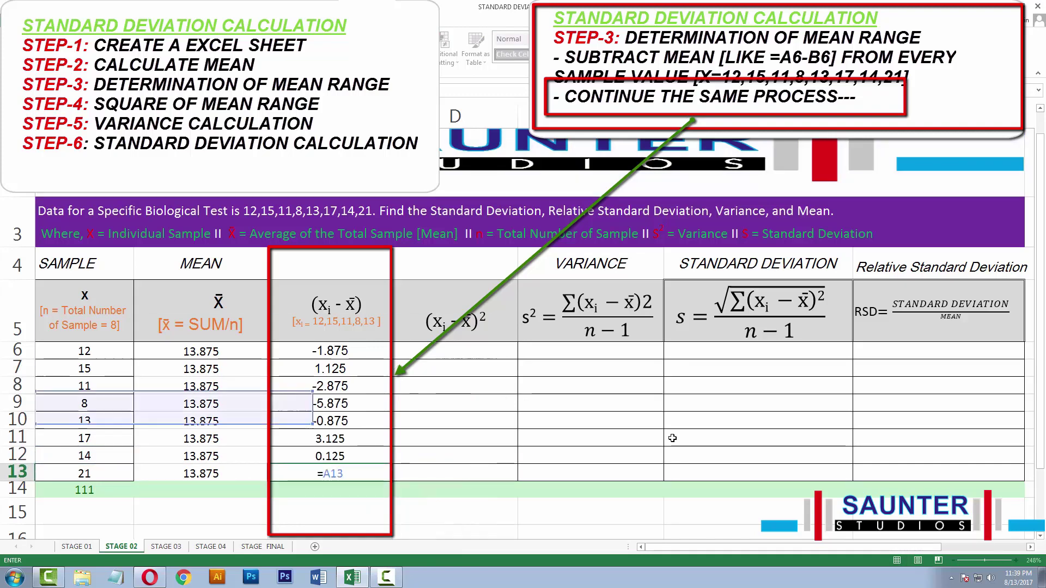
pyautogui.write('-')
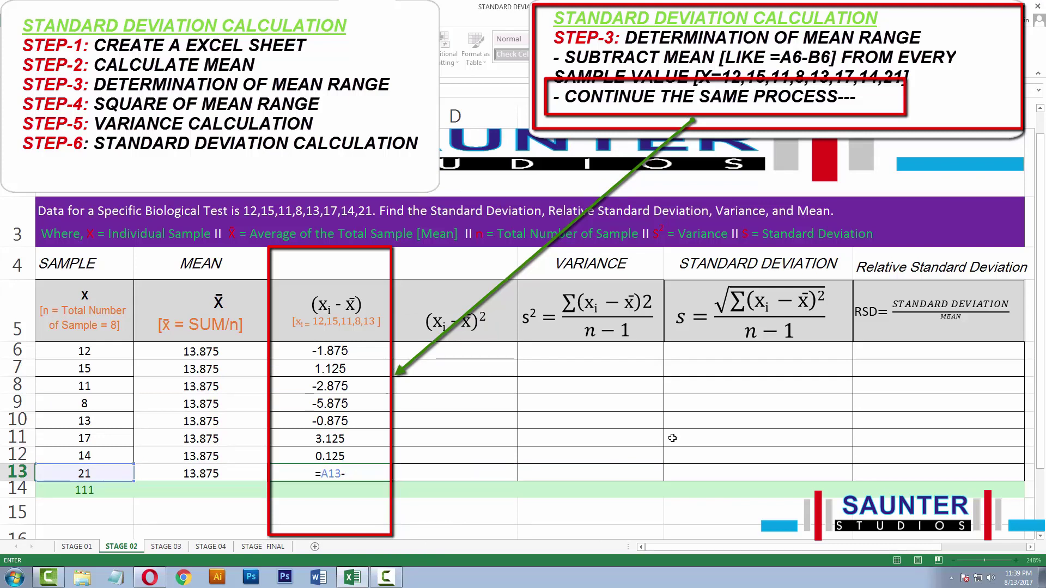
pyautogui.write('B13')
pyautogui.press('Return')
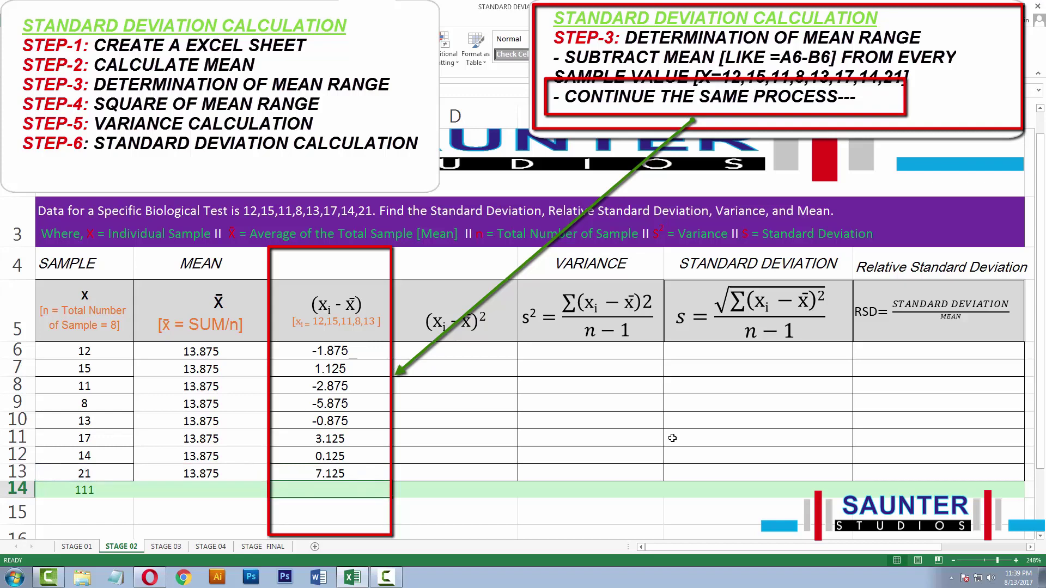
# Step: Enter =C6*C6, =C7*C7 through =C13*C13 in D6:D13 to square each deviation
pyautogui.click(481, 349)
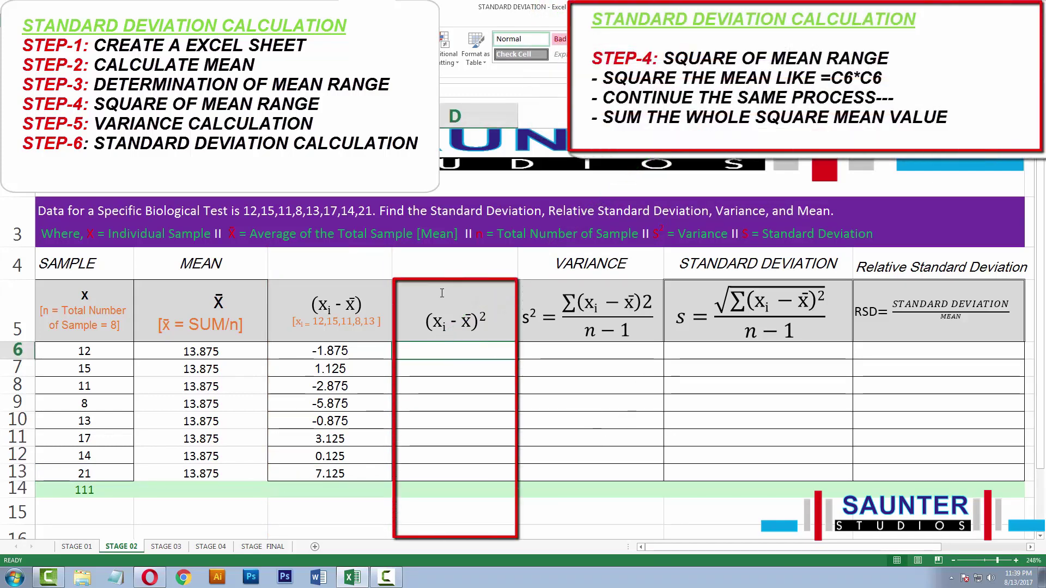
pyautogui.write('=')
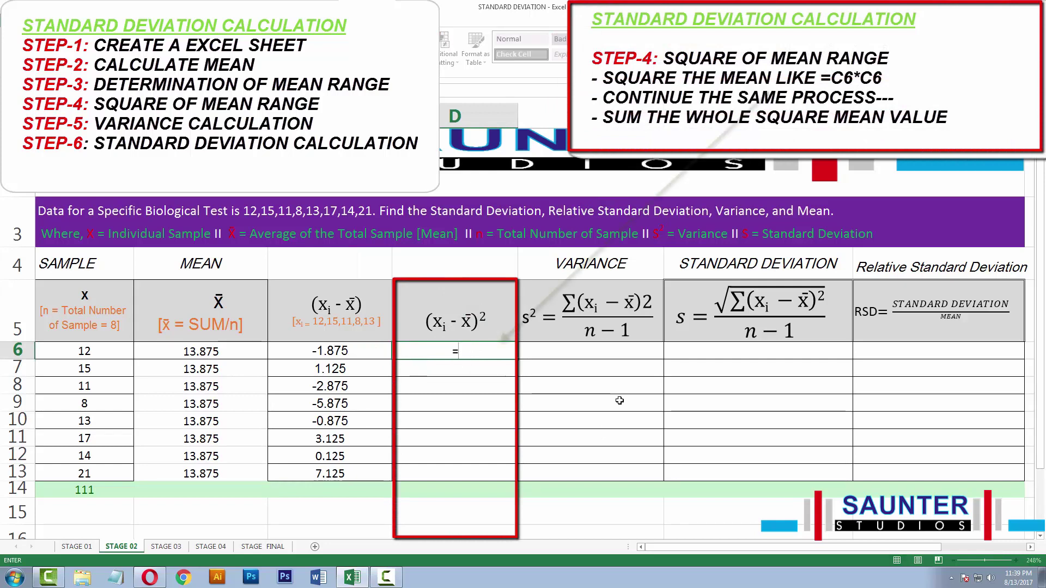
pyautogui.write('C')
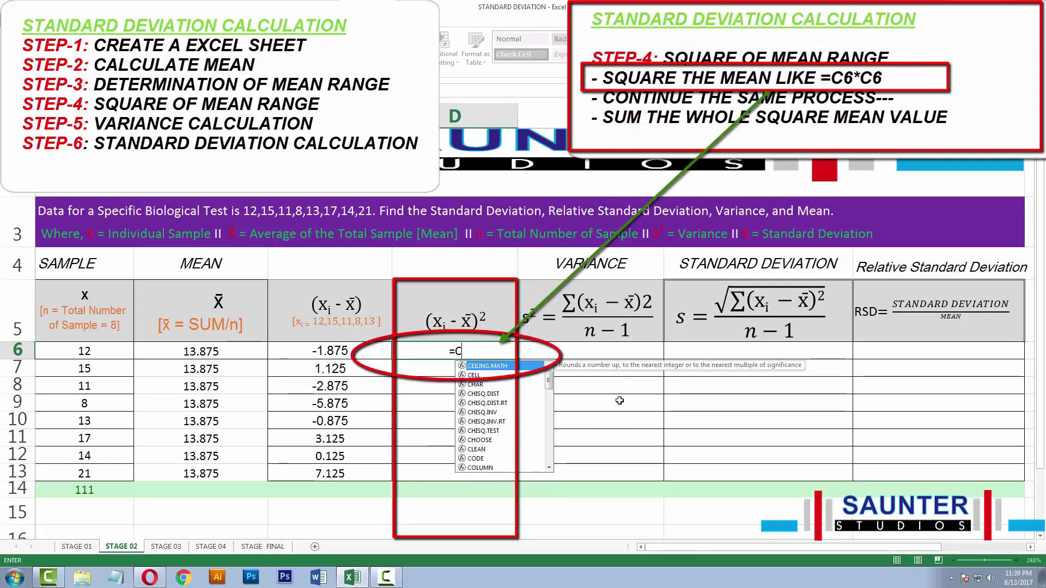
pyautogui.write('6')
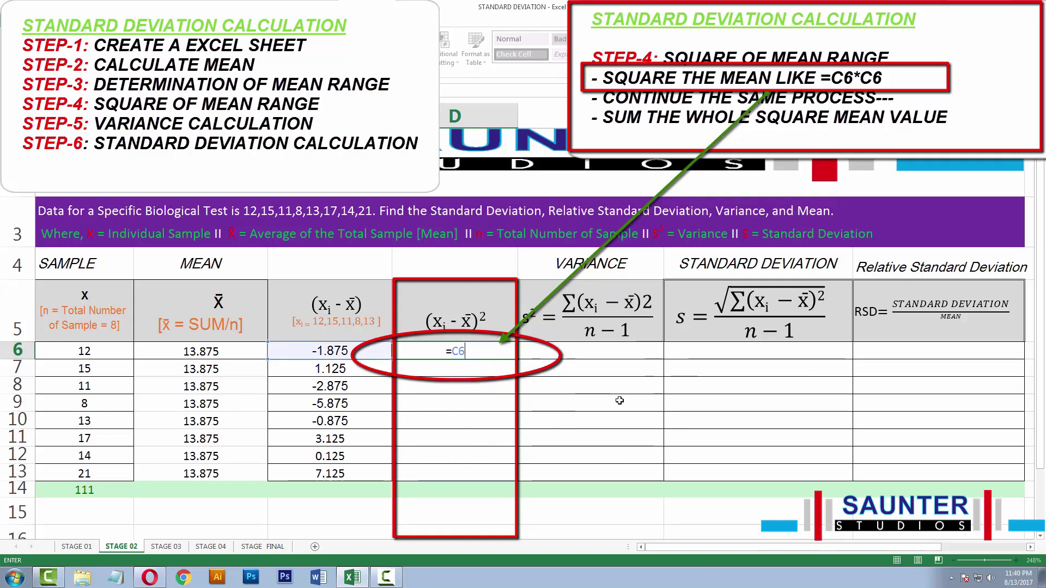
pyautogui.write('*C')
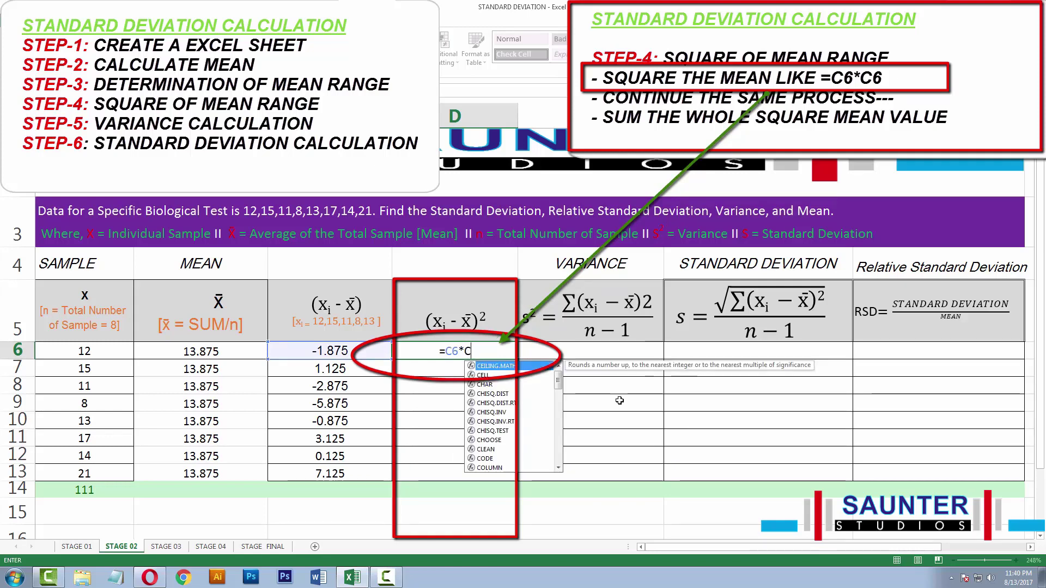
pyautogui.write('6')
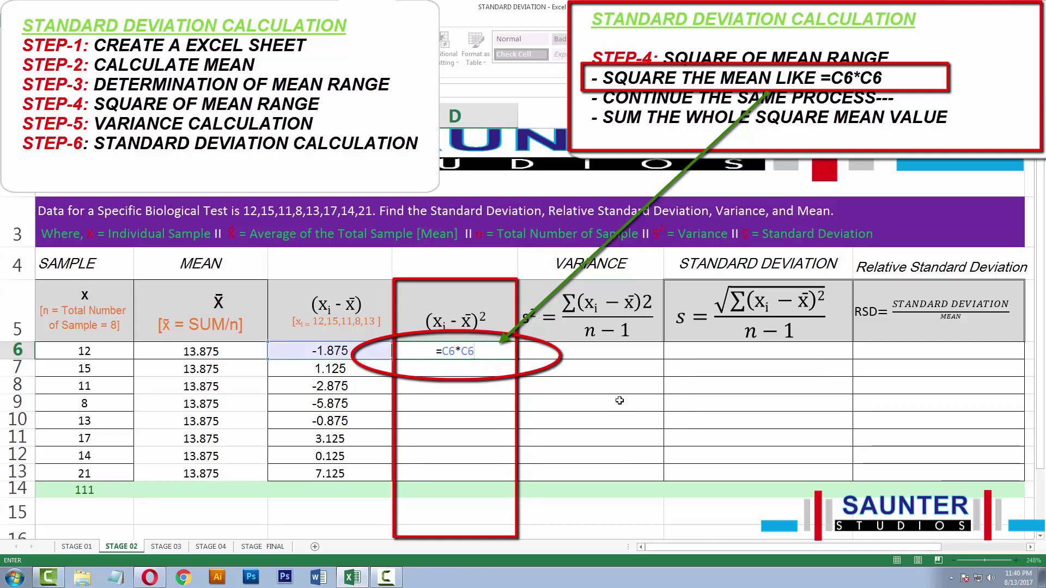
pyautogui.press('Return')
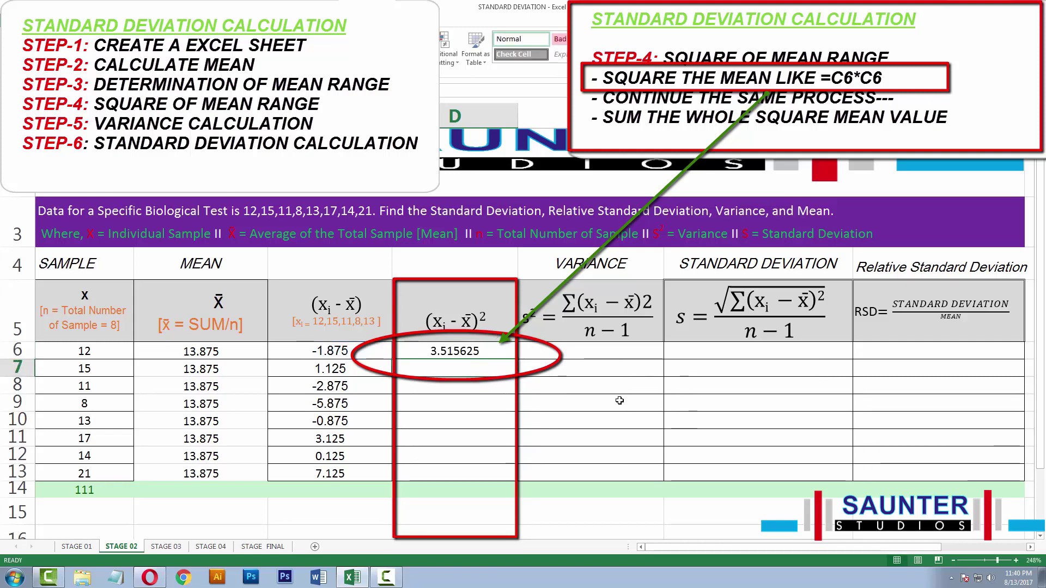
pyautogui.write('=')
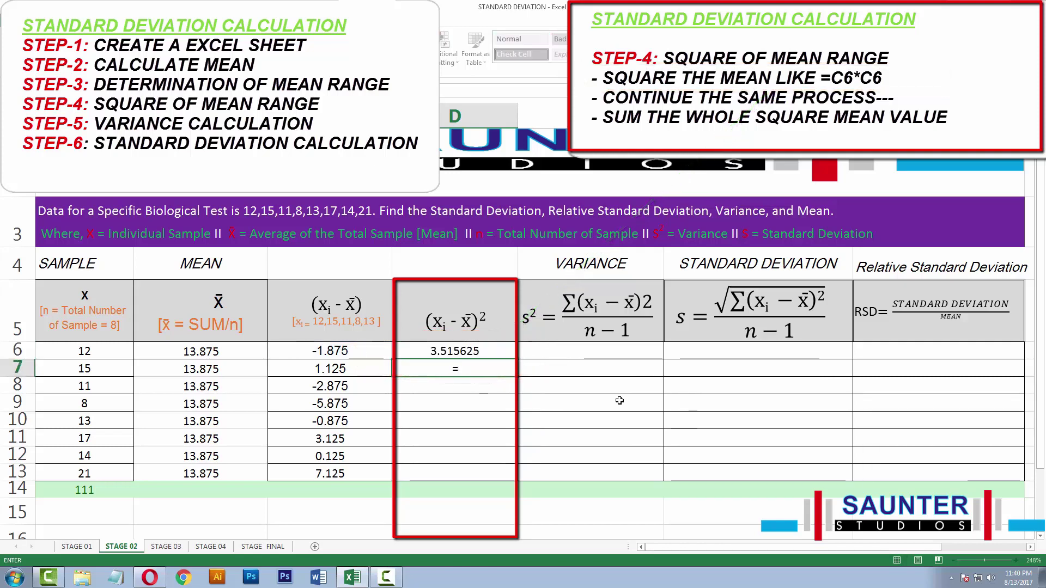
pyautogui.write('C7')
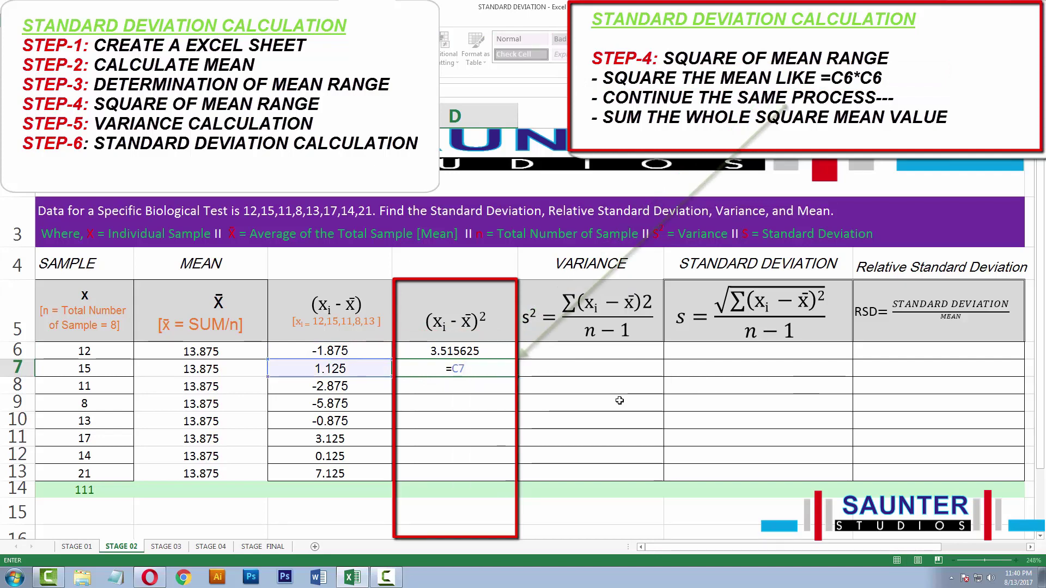
pyautogui.write('*')
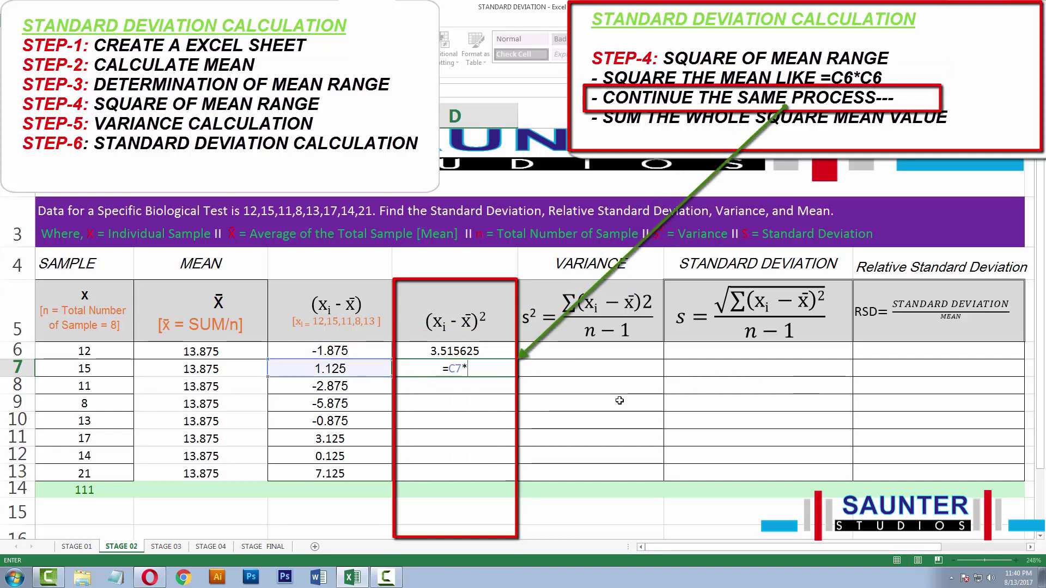
pyautogui.write('C7')
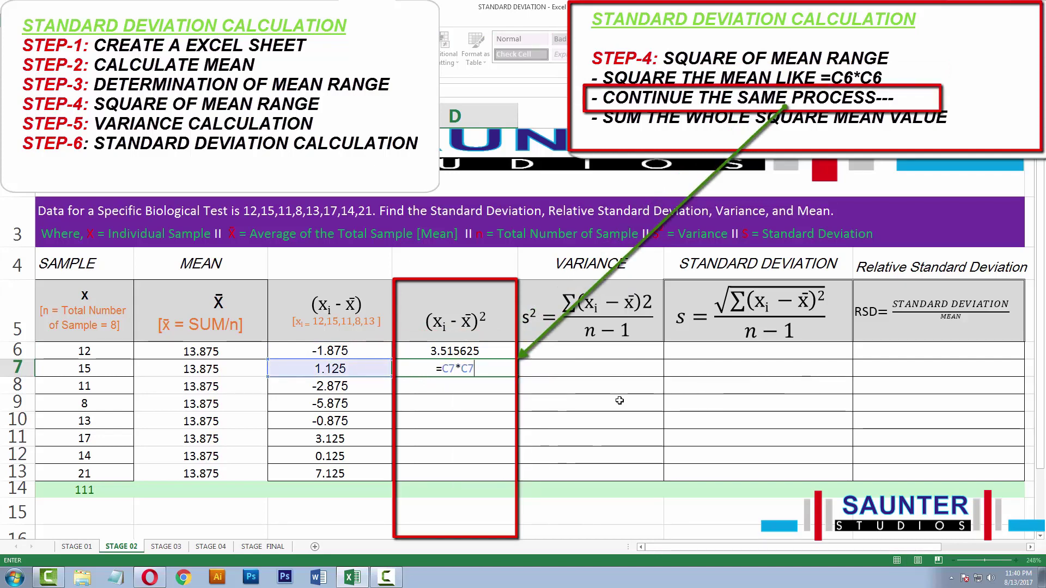
pyautogui.press('Return')
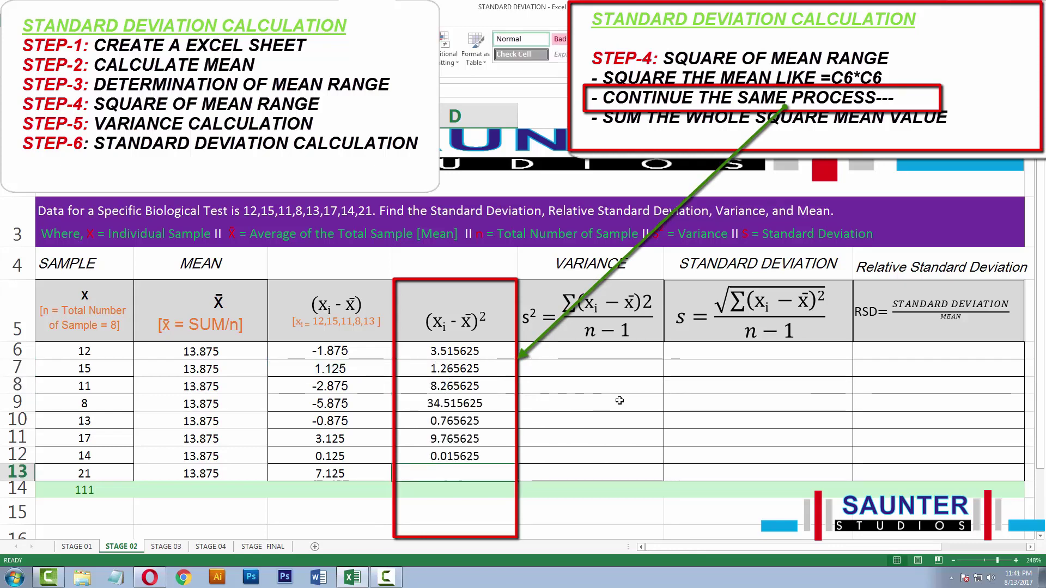
pyautogui.write('=')
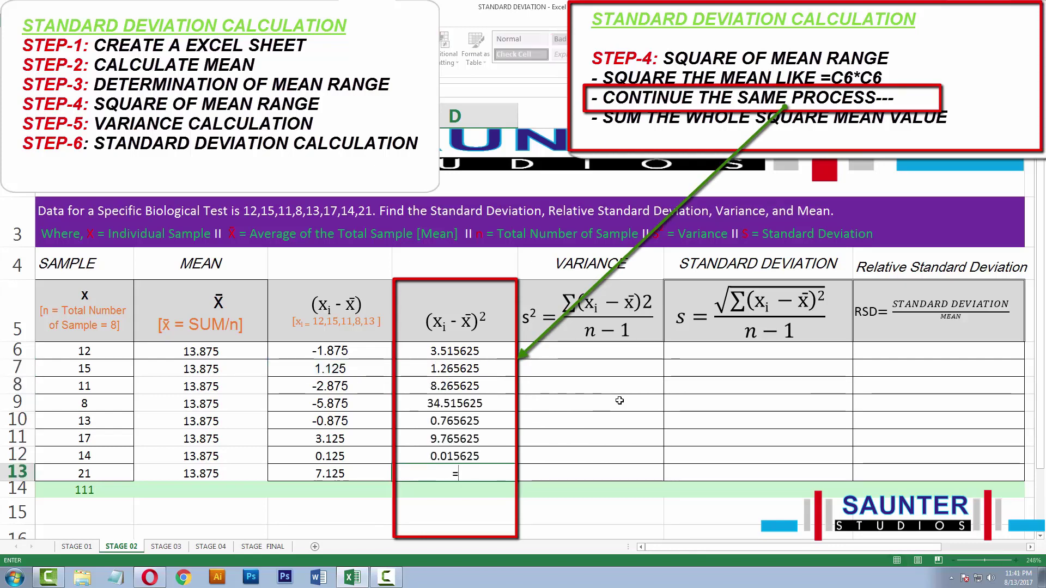
pyautogui.write('C1')
pyautogui.write('3')
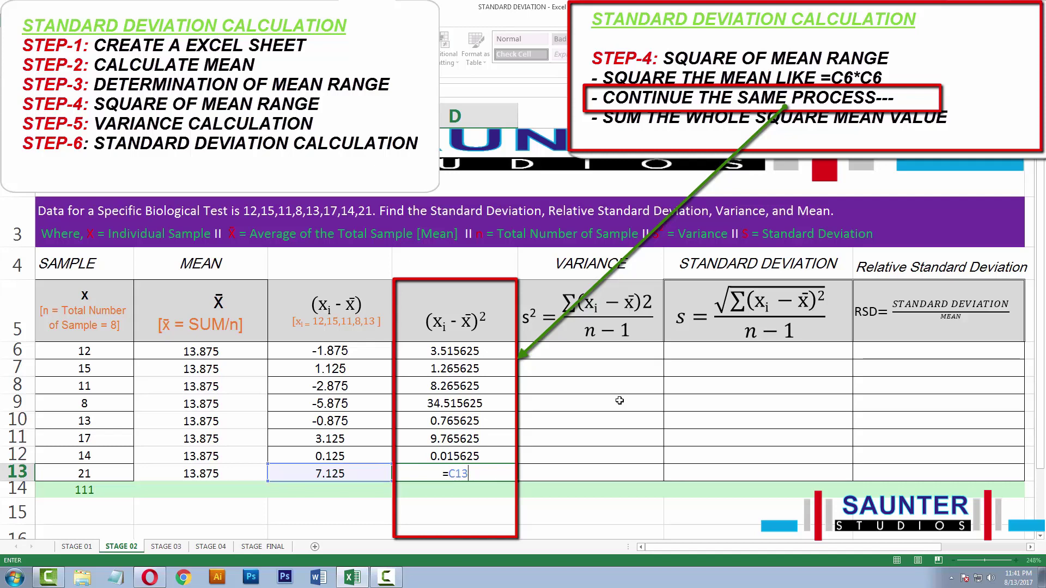
pyautogui.write('*C')
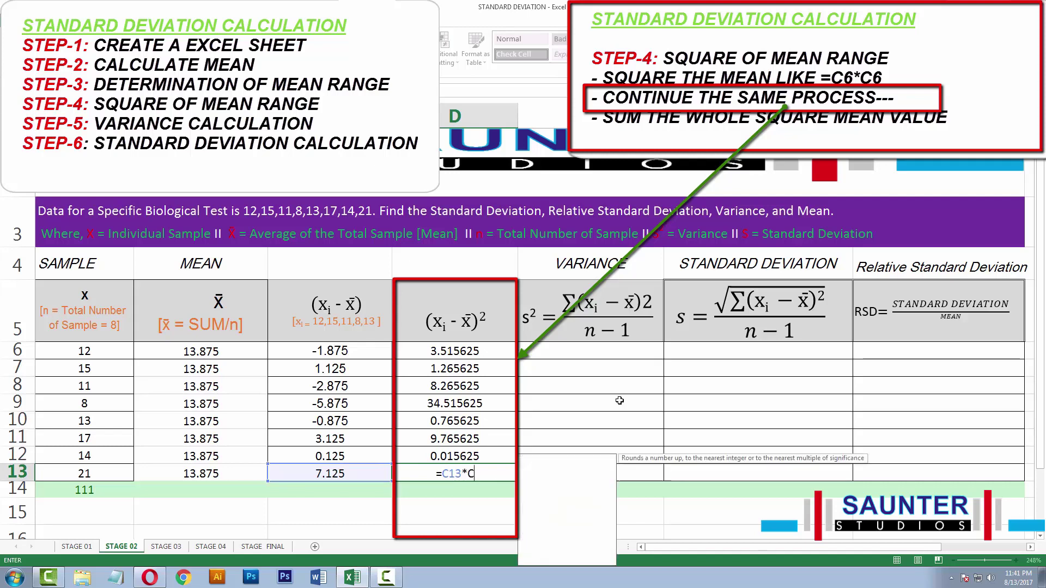
pyautogui.write('13')
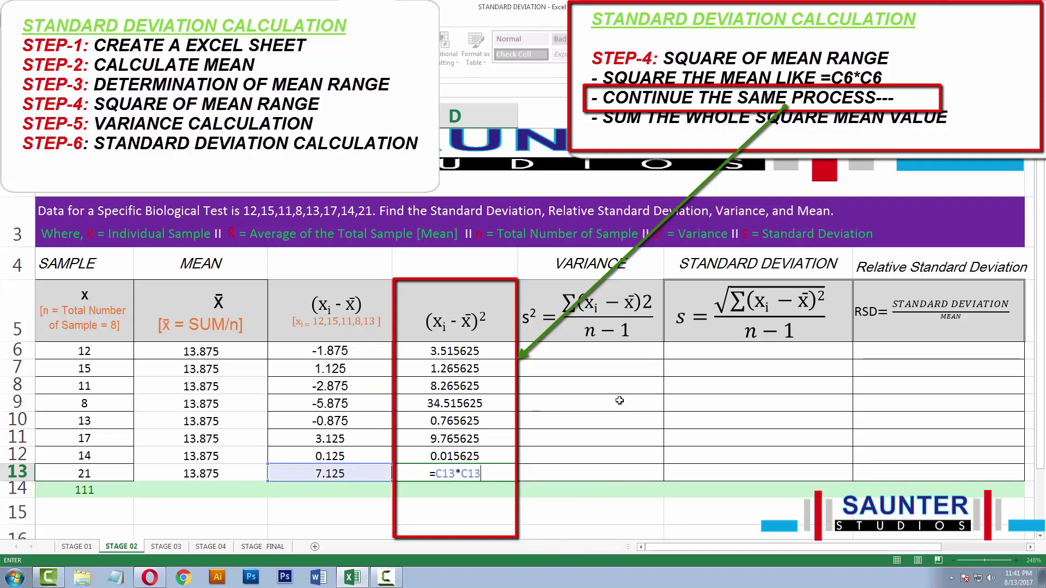
pyautogui.press('Return')
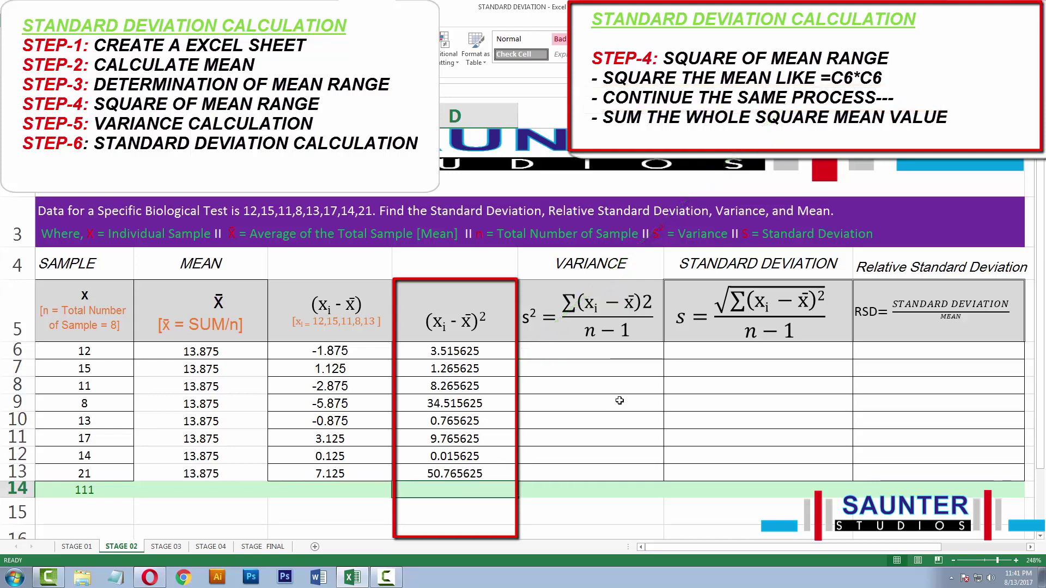
# Step: Enter =SUM(D7:D13) in D14 to total the squared deviations as 105.359375
pyautogui.write('=')
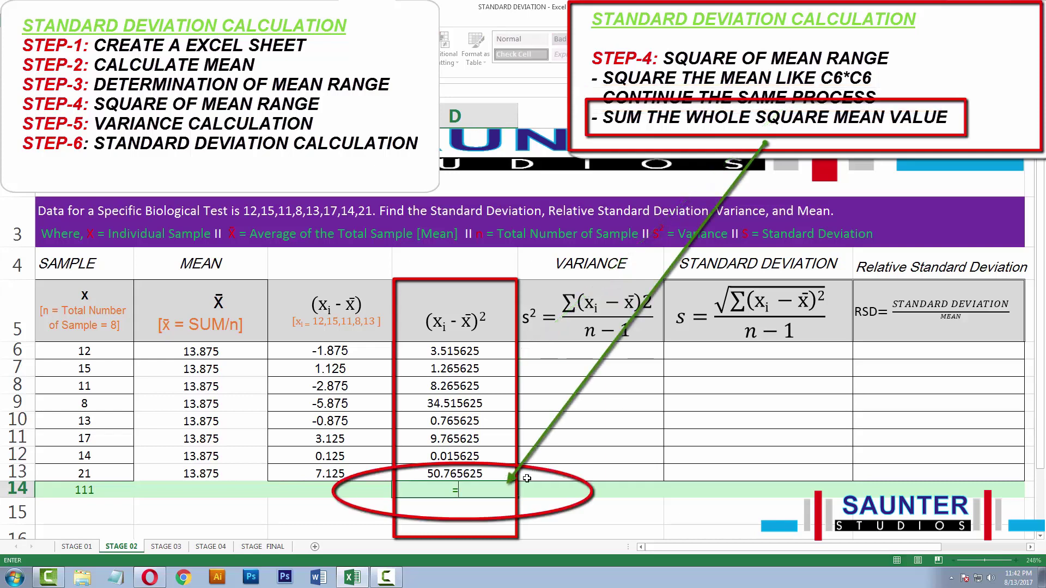
pyautogui.write('SUM')
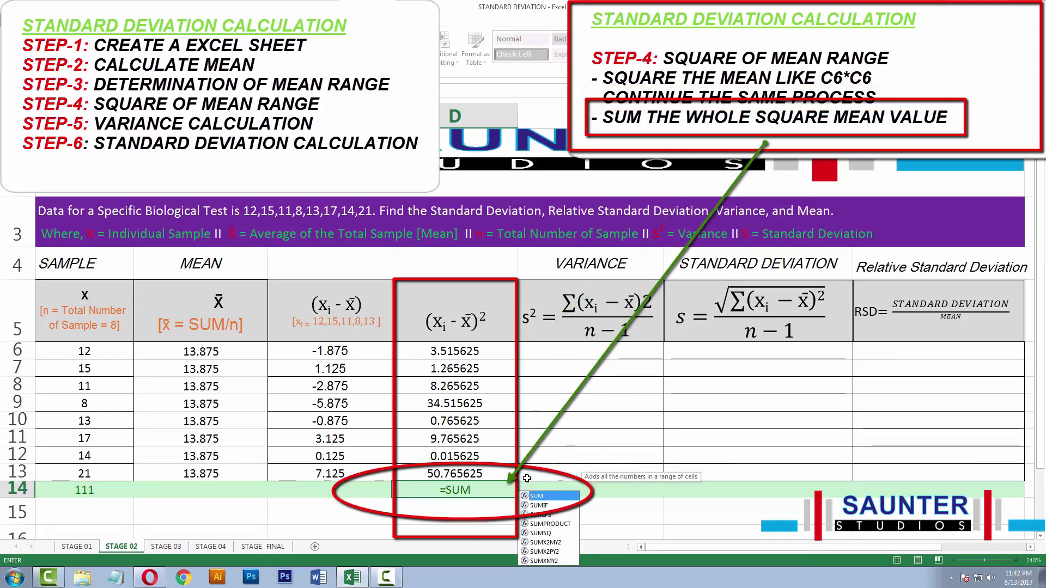
pyautogui.write('(')
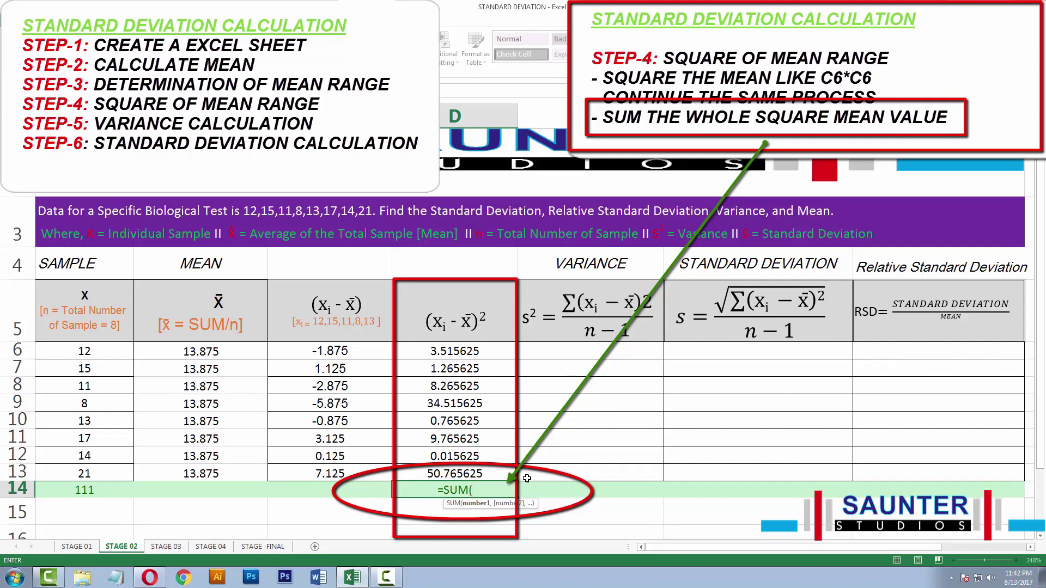
pyautogui.write('D')
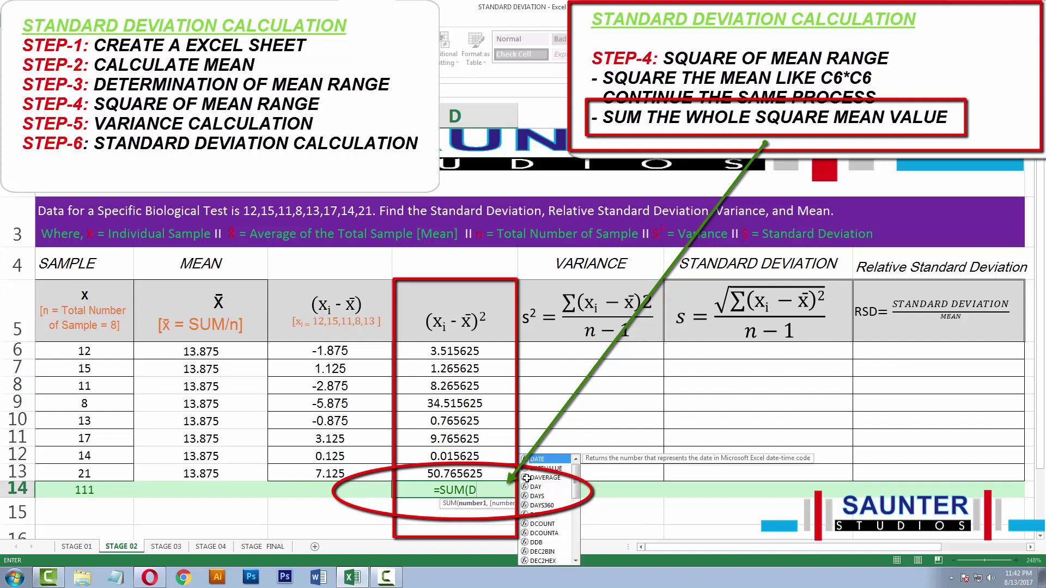
pyautogui.write('7')
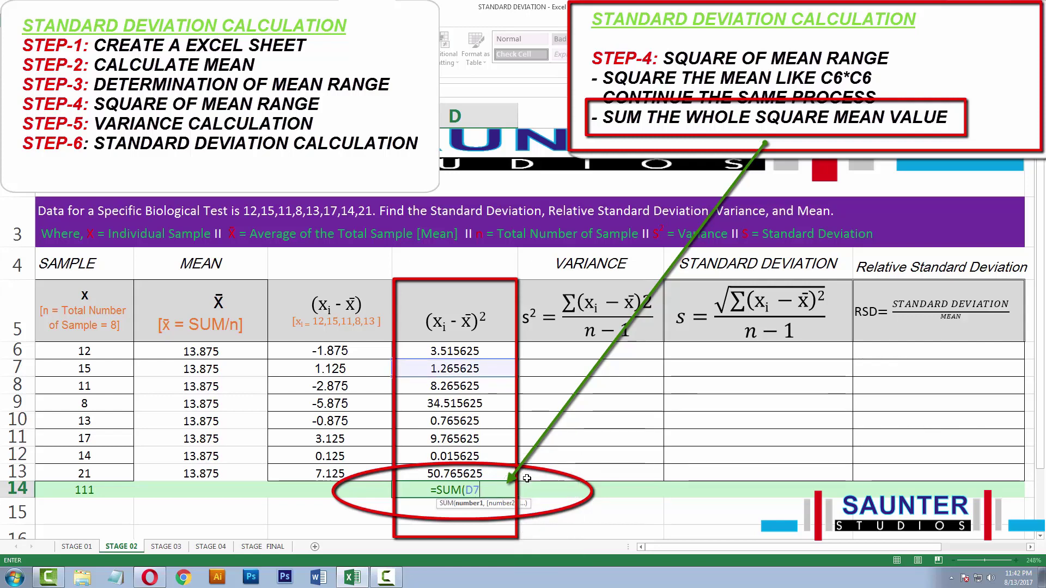
pyautogui.write(':')
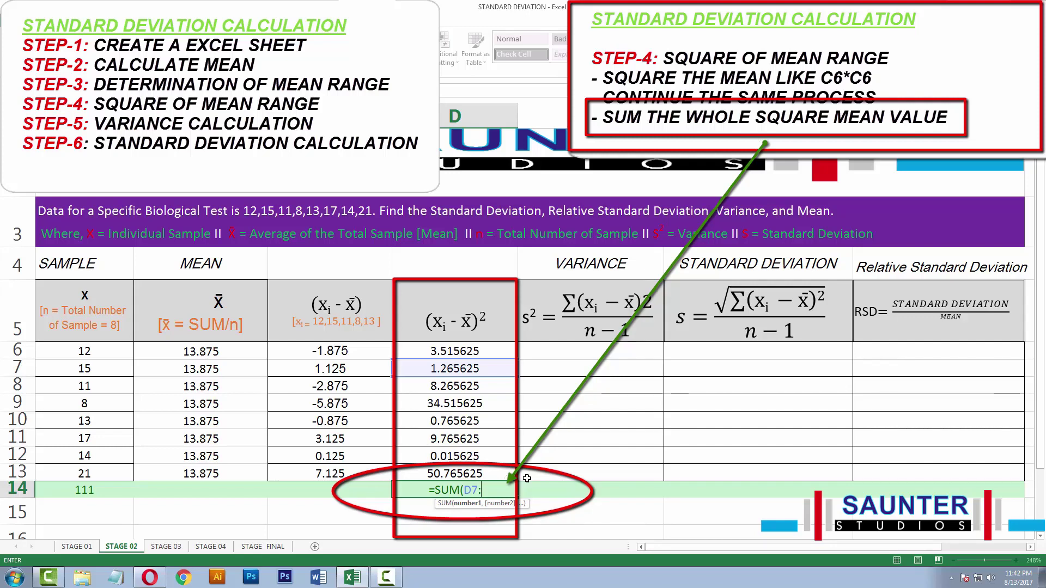
pyautogui.write('D1')
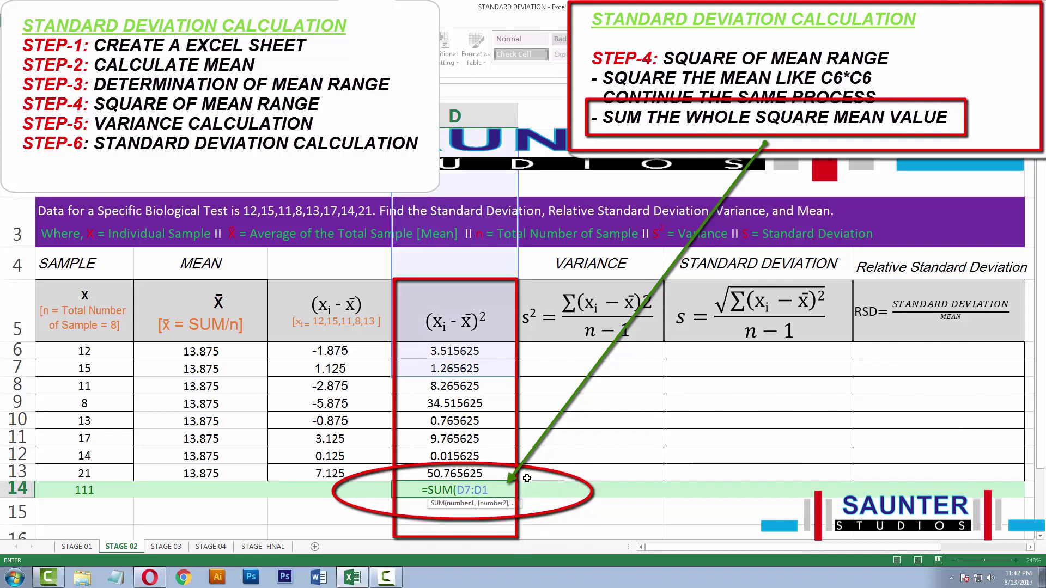
pyautogui.write('3')
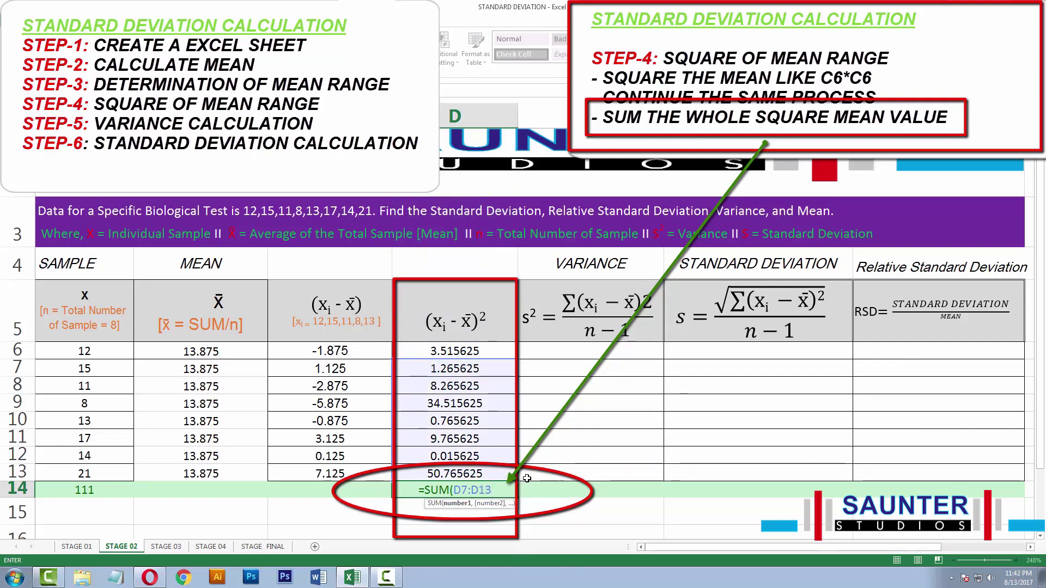
pyautogui.write(')')
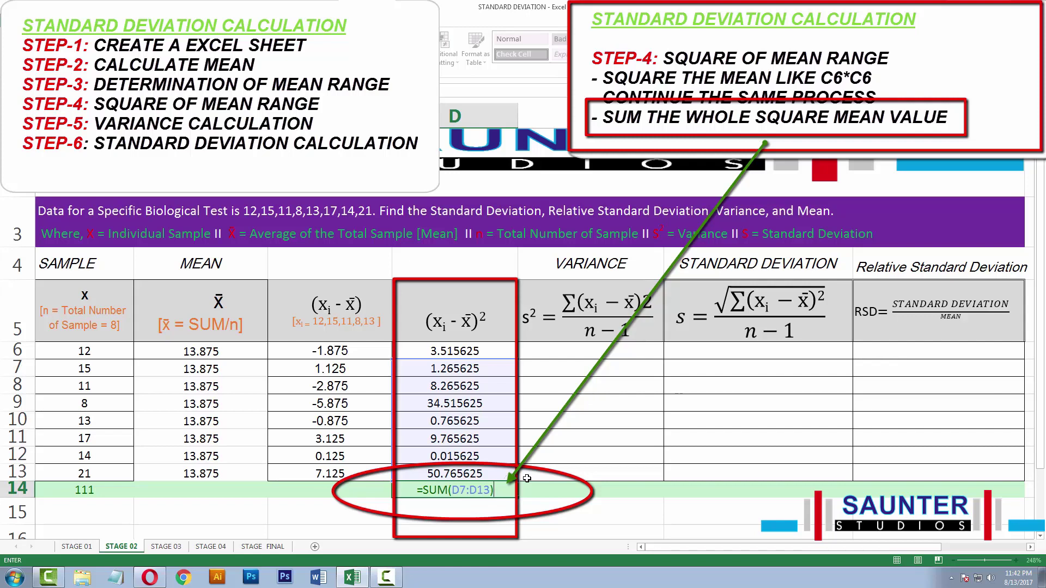
pyautogui.press('Return')
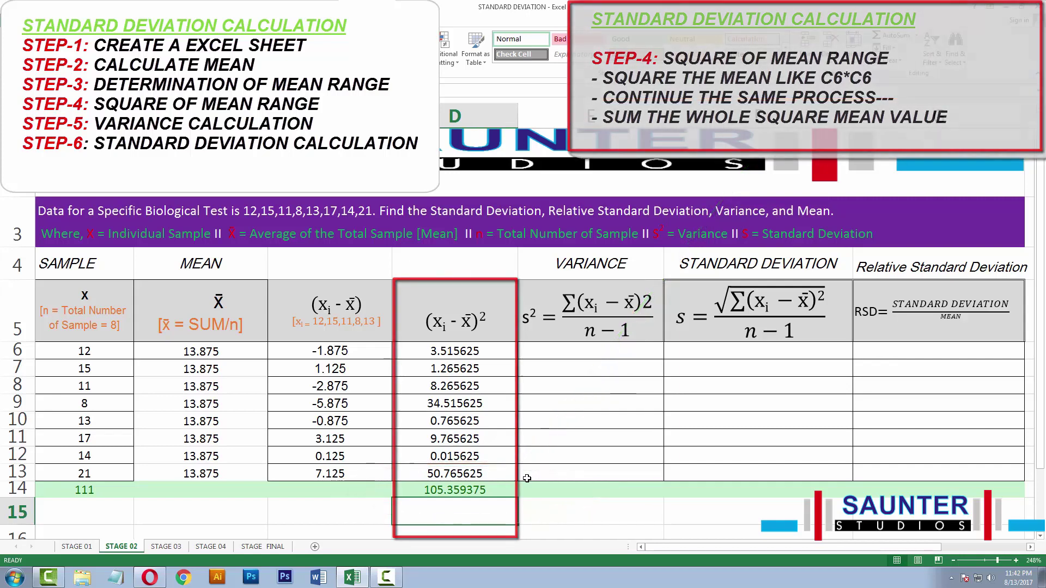
# Step: Enter =D14/7 in E6 for a variance of 15.05133929
pyautogui.click(559, 349)
pyautogui.write('=')
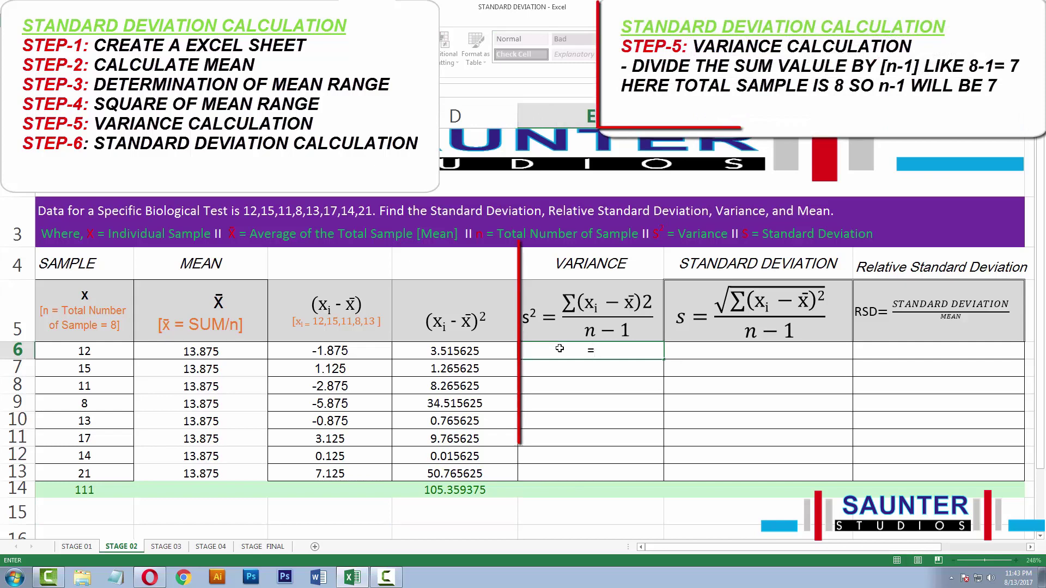
pyautogui.write('D')
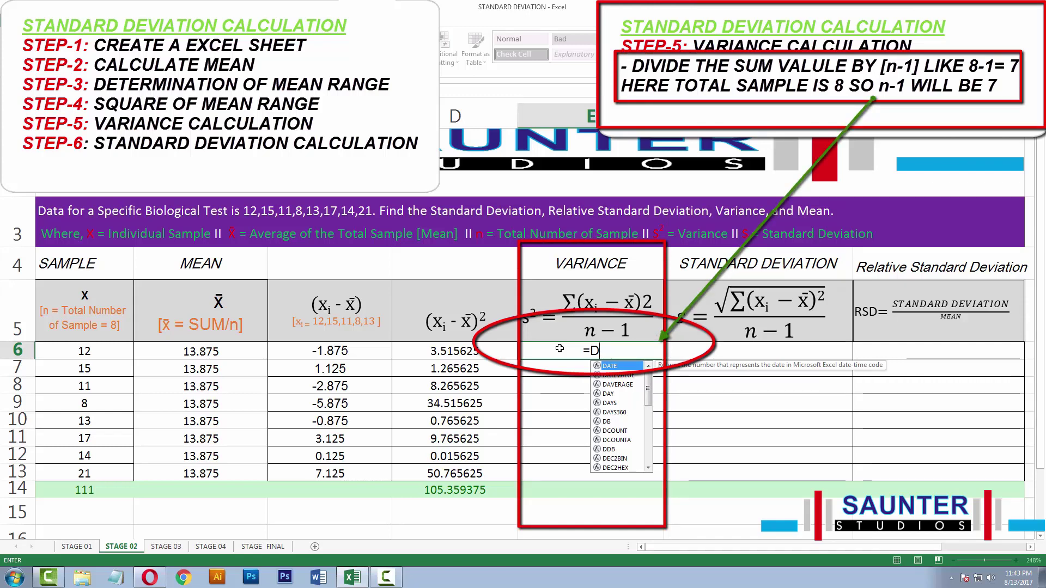
pyautogui.write('14')
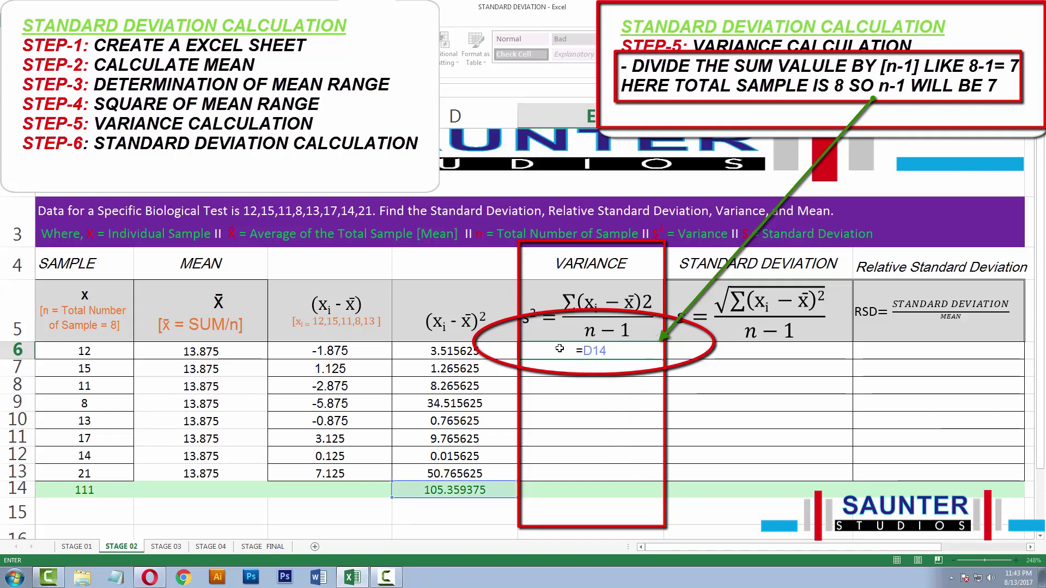
pyautogui.write('/')
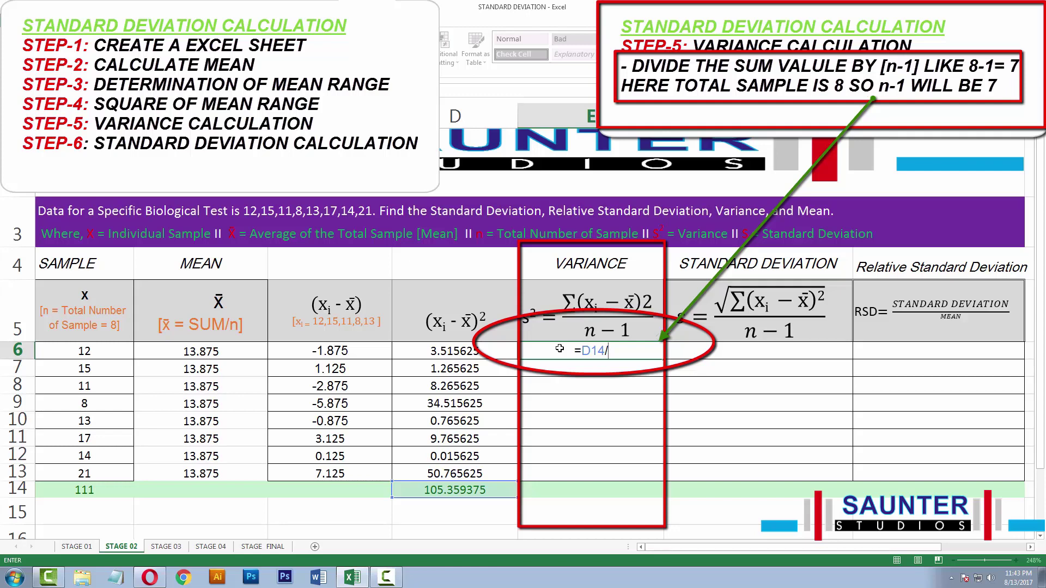
pyautogui.write('7')
pyautogui.press('Return')
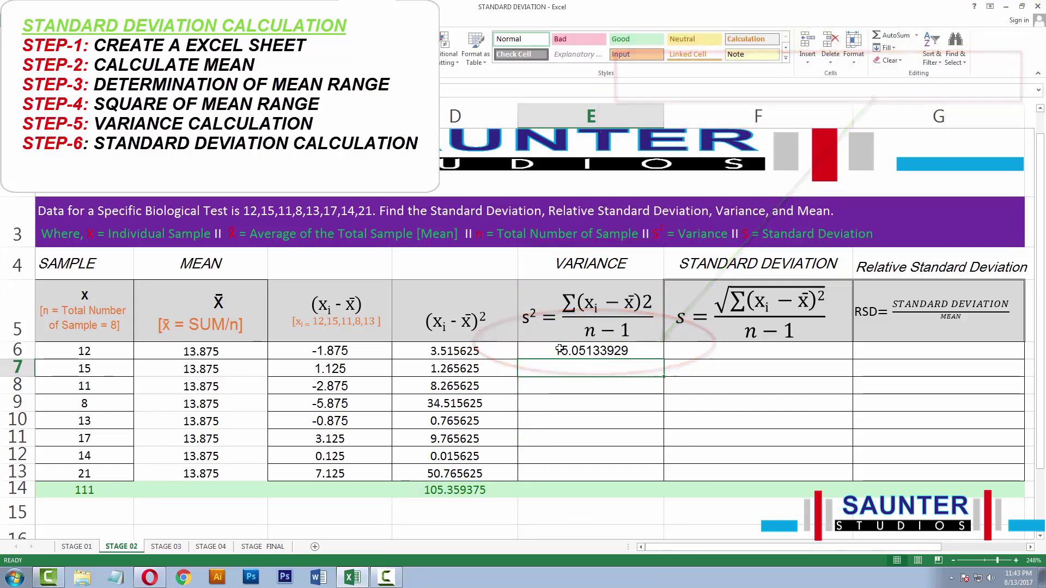
pyautogui.click(628, 352)
# Step: Enter =SQRT(E6) in F6, giving a standard deviation of 3.879605558
pyautogui.click(724, 350)
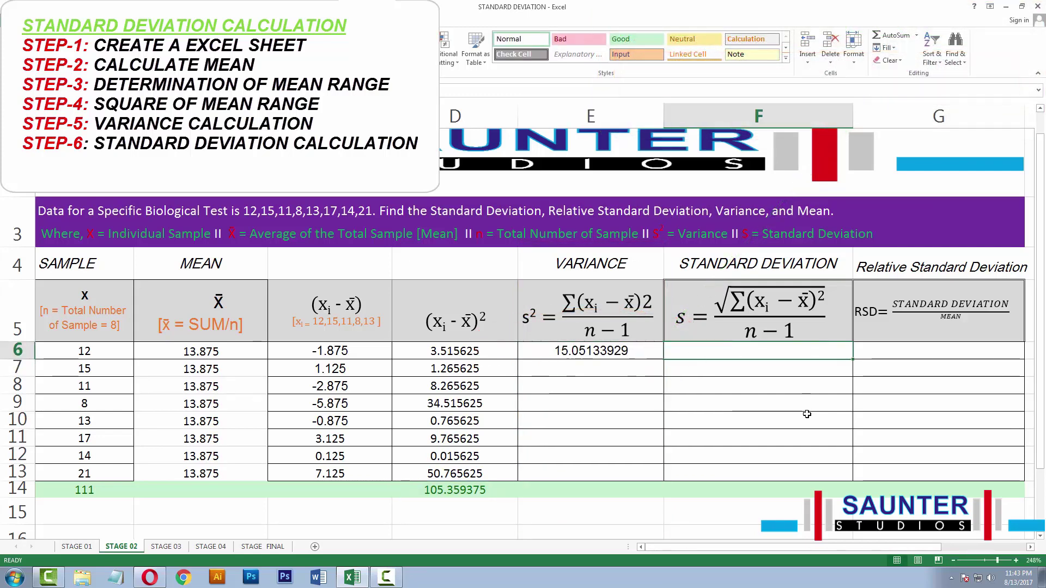
pyautogui.write('=')
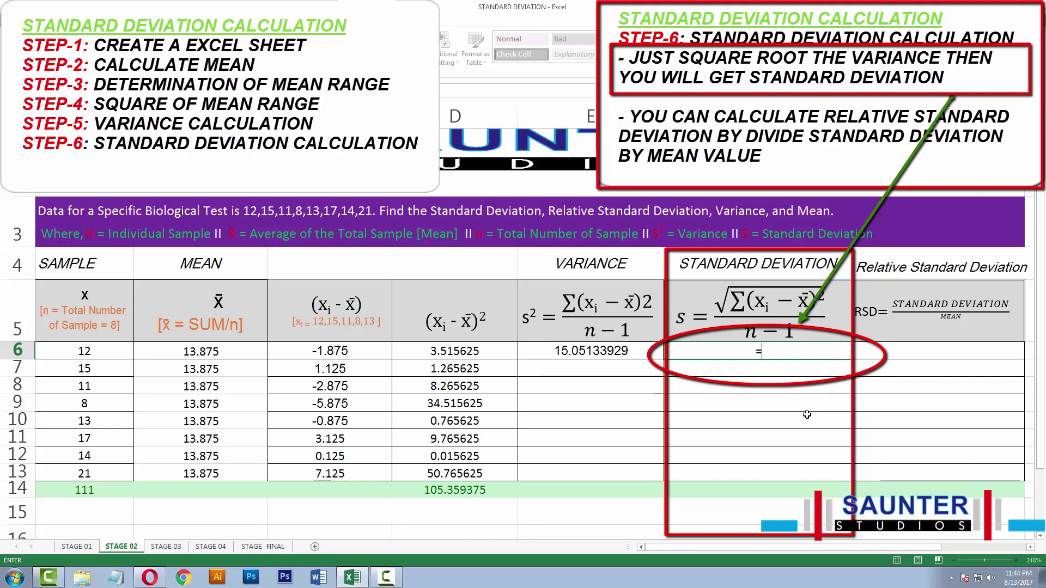
pyautogui.write('S')
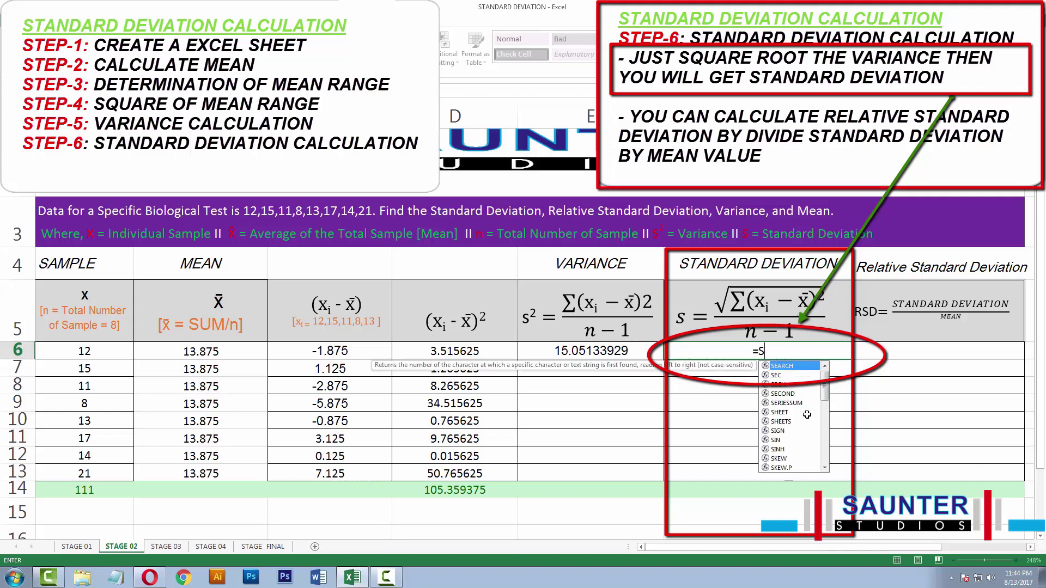
pyautogui.write('QR')
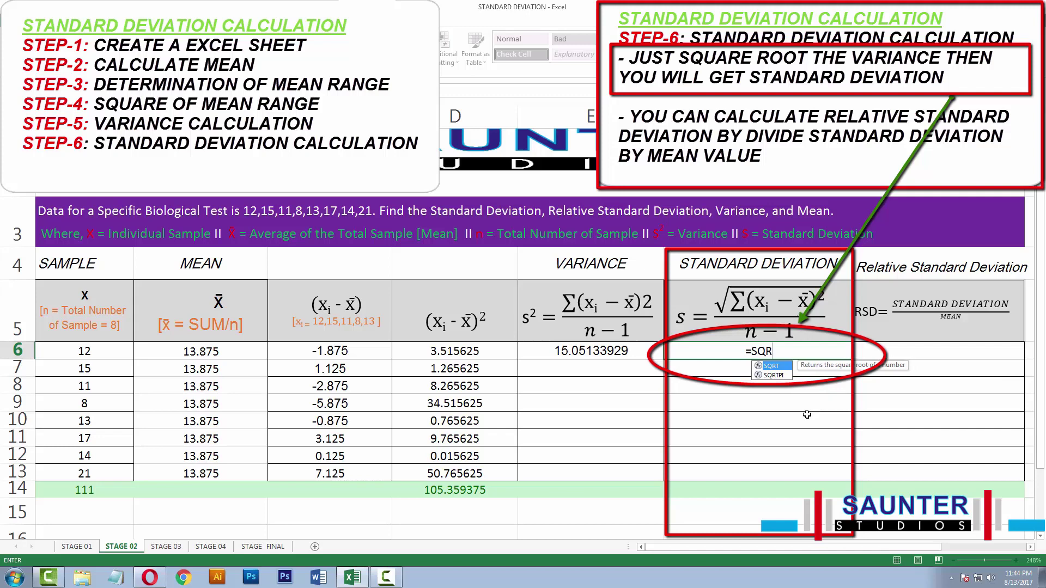
pyautogui.write('T')
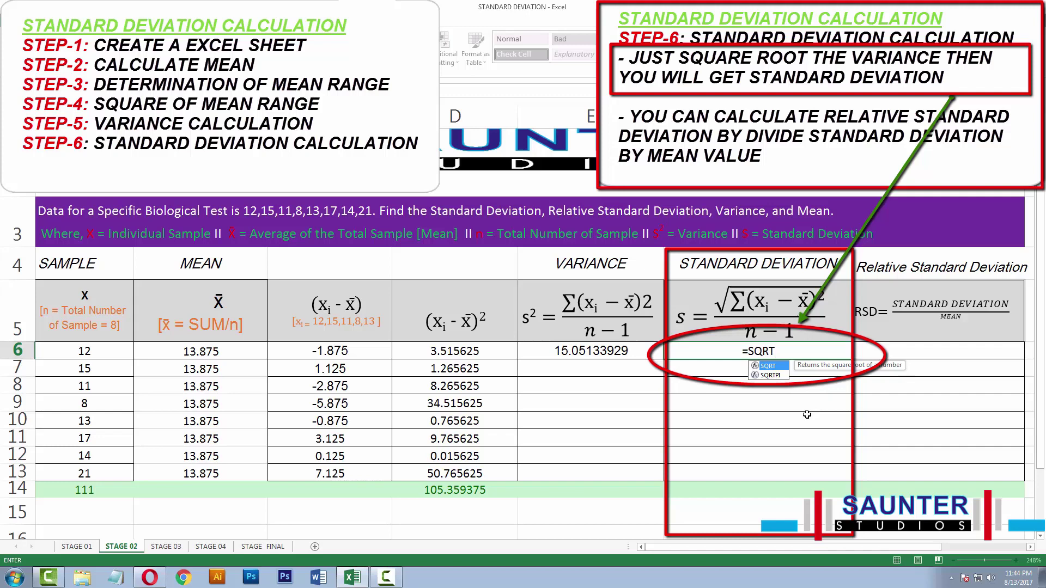
pyautogui.write('(')
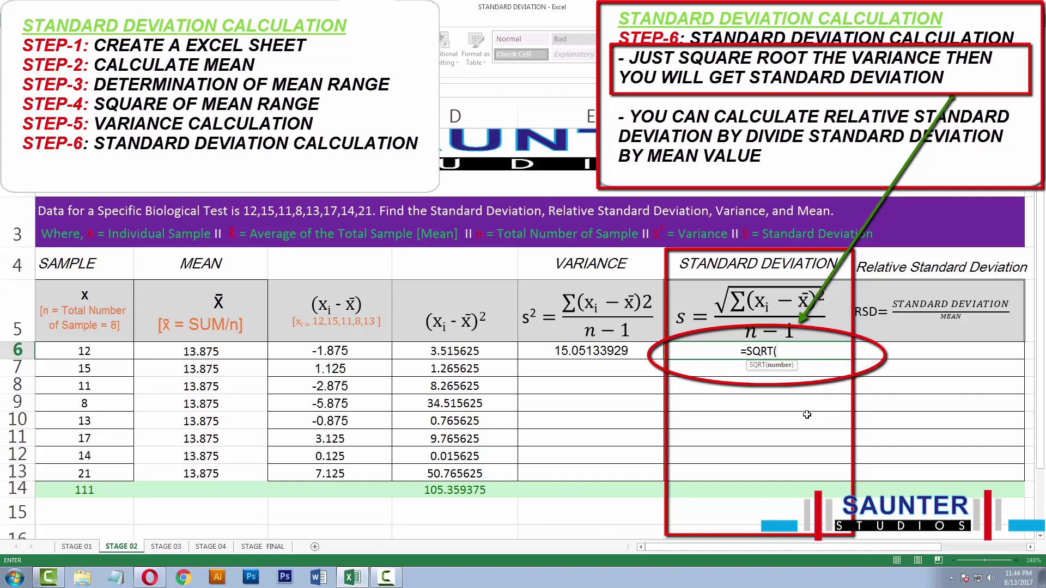
pyautogui.write('E')
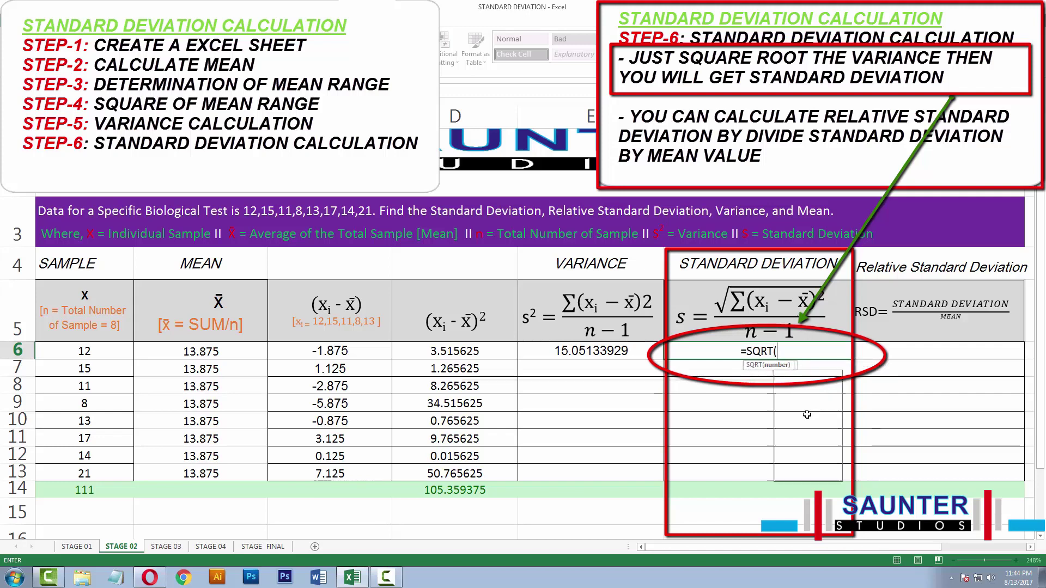
pyautogui.write('6')
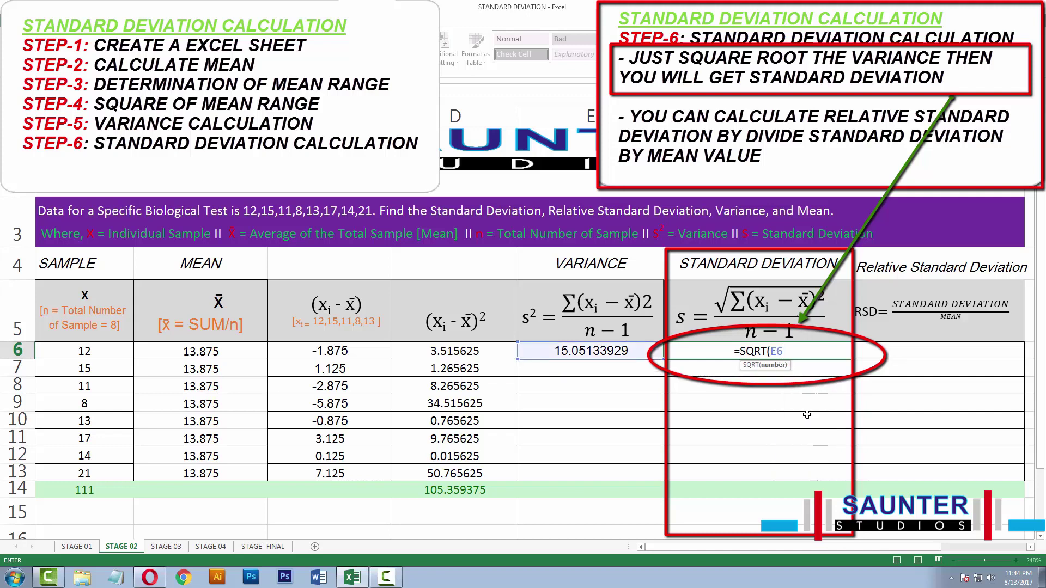
pyautogui.write(')')
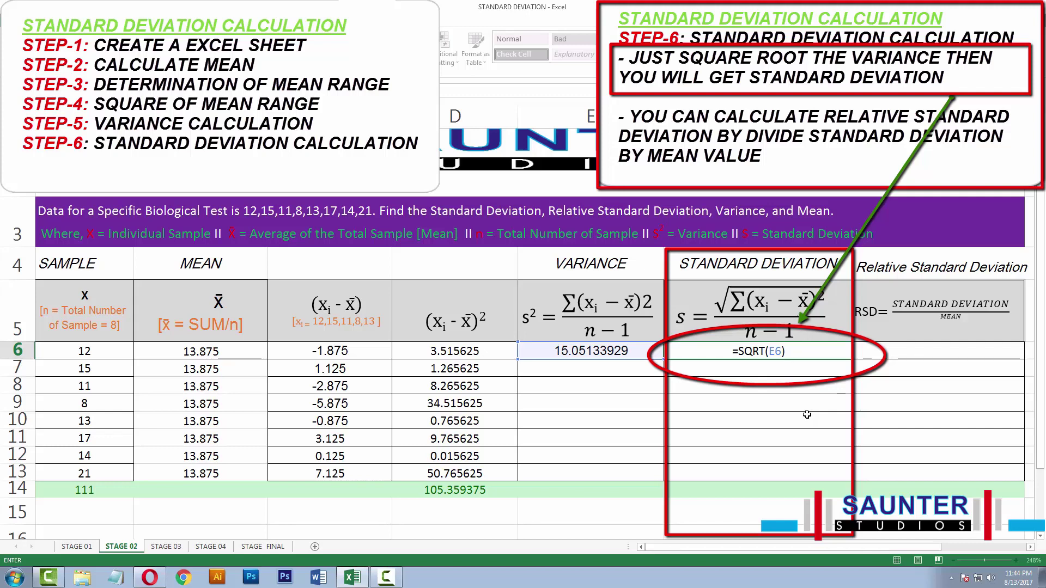
pyautogui.press('Return')
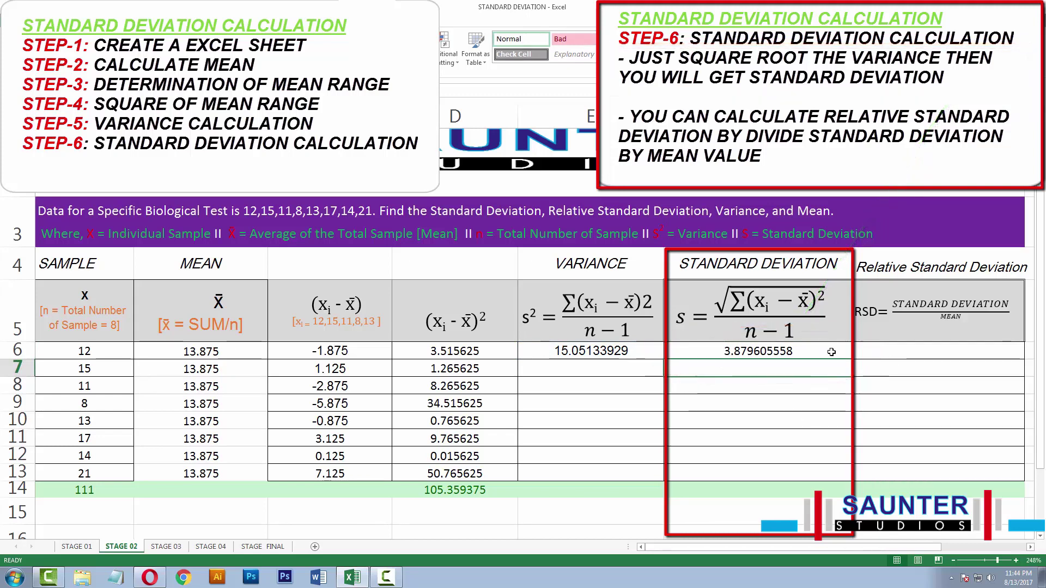
pyautogui.click(938, 355)
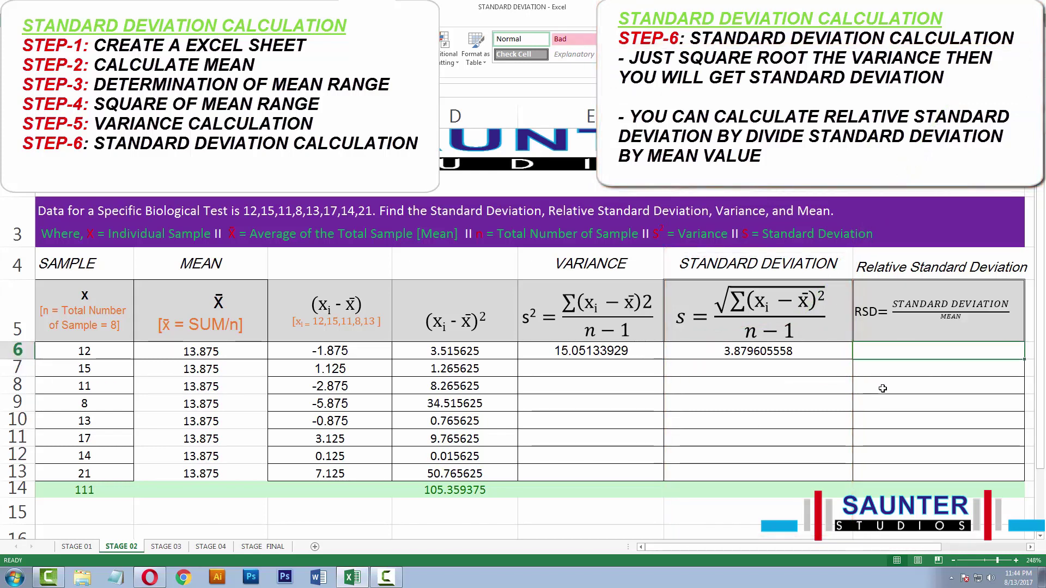
# Step: Enter =F6/B6 in G6 for a relative standard deviation of 0.279611211
pyautogui.write('=')
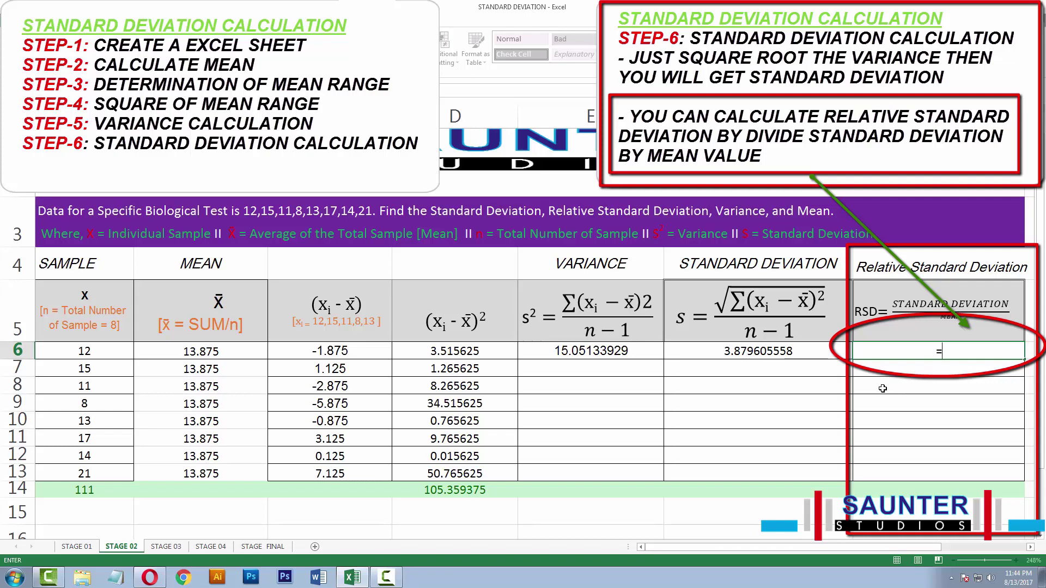
pyautogui.write('F')
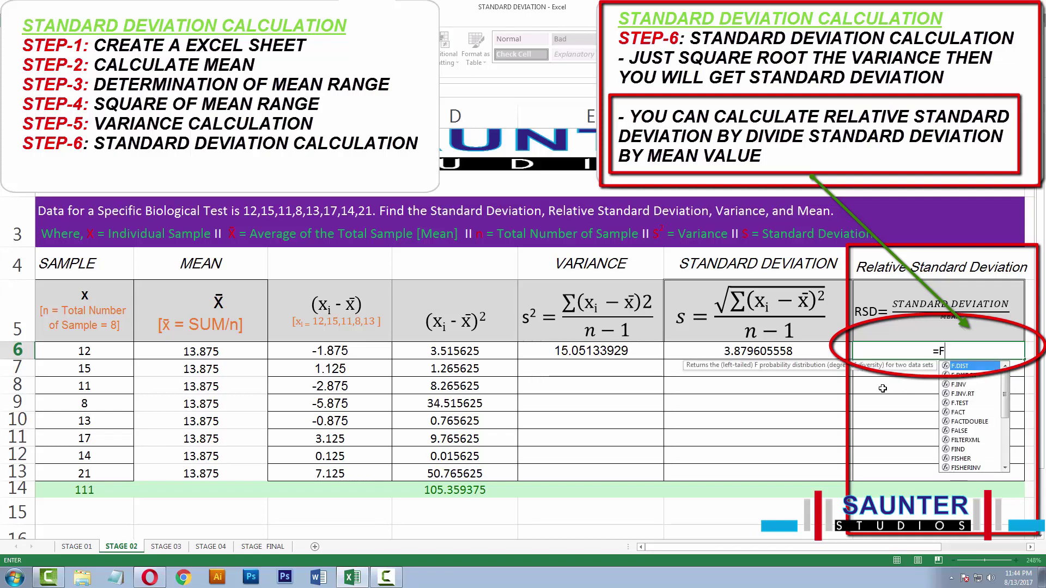
pyautogui.write('6')
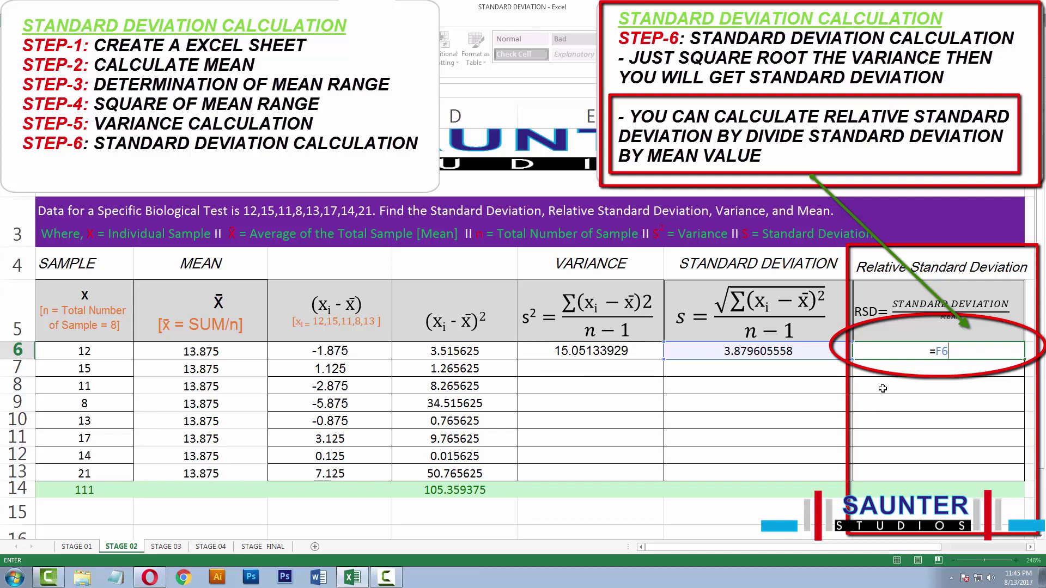
pyautogui.write('/')
pyautogui.write('B6')
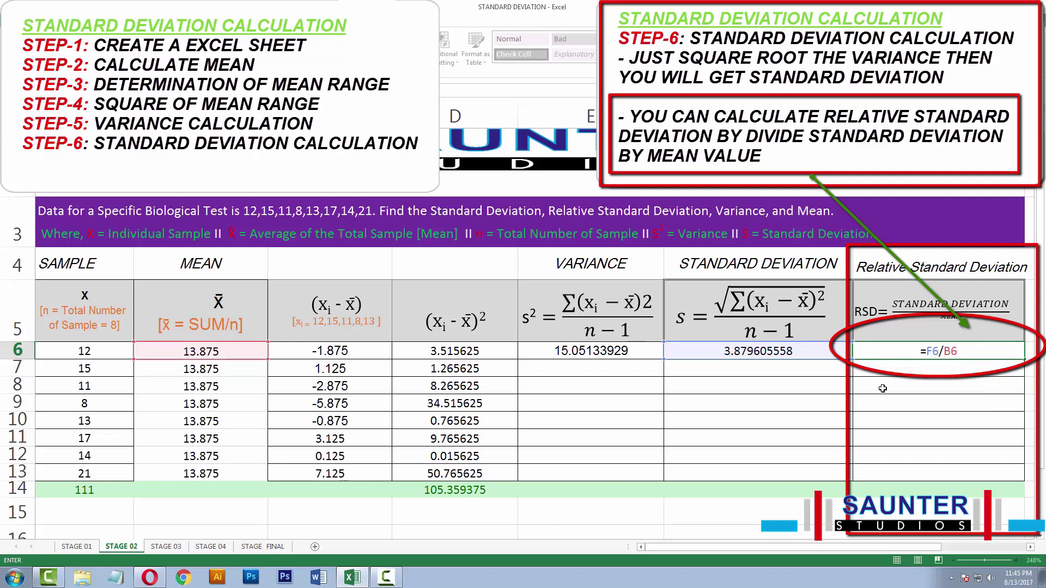
pyautogui.press('Return')
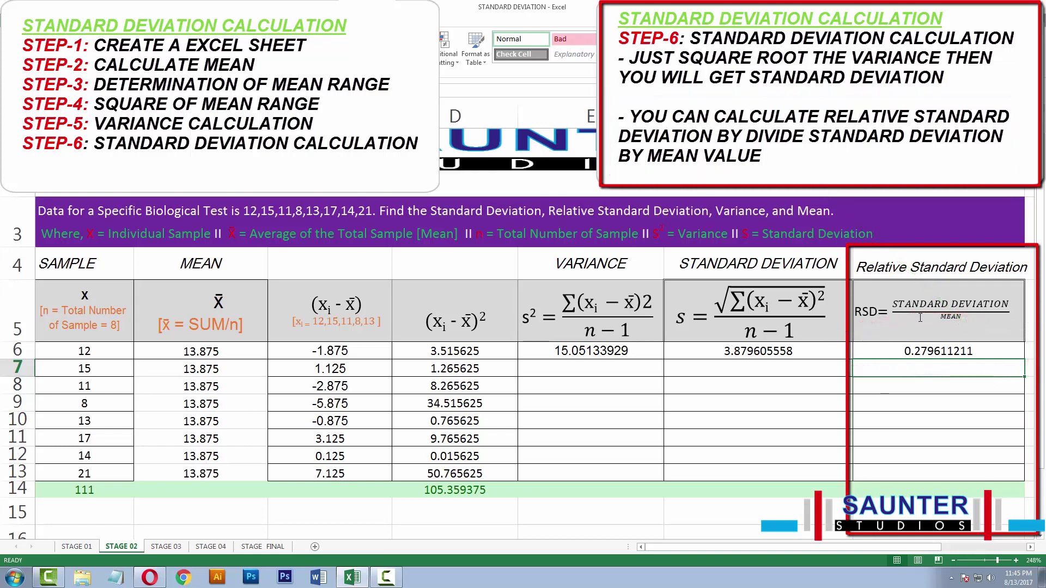
pyautogui.click(955, 351)
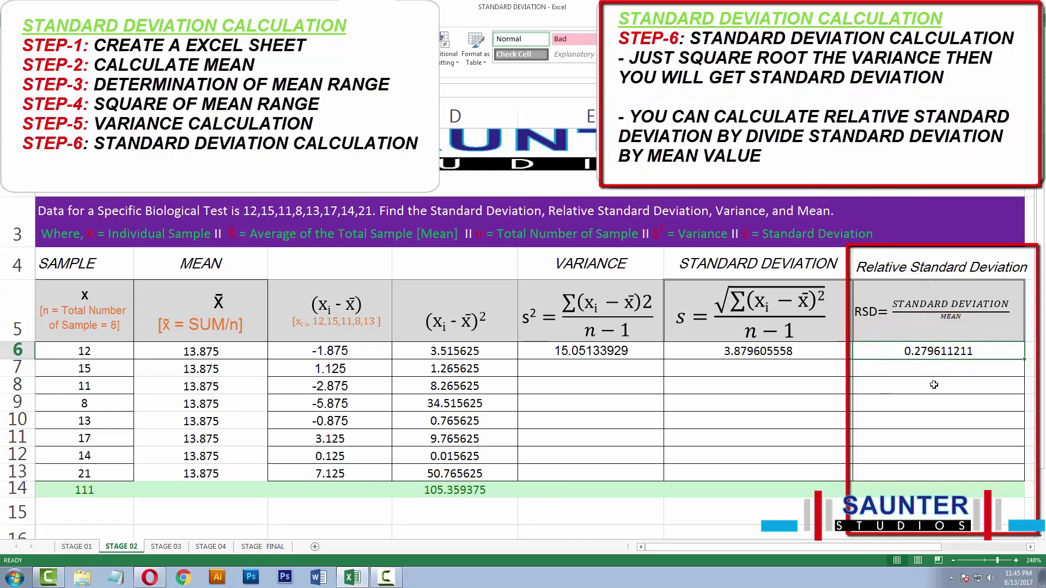